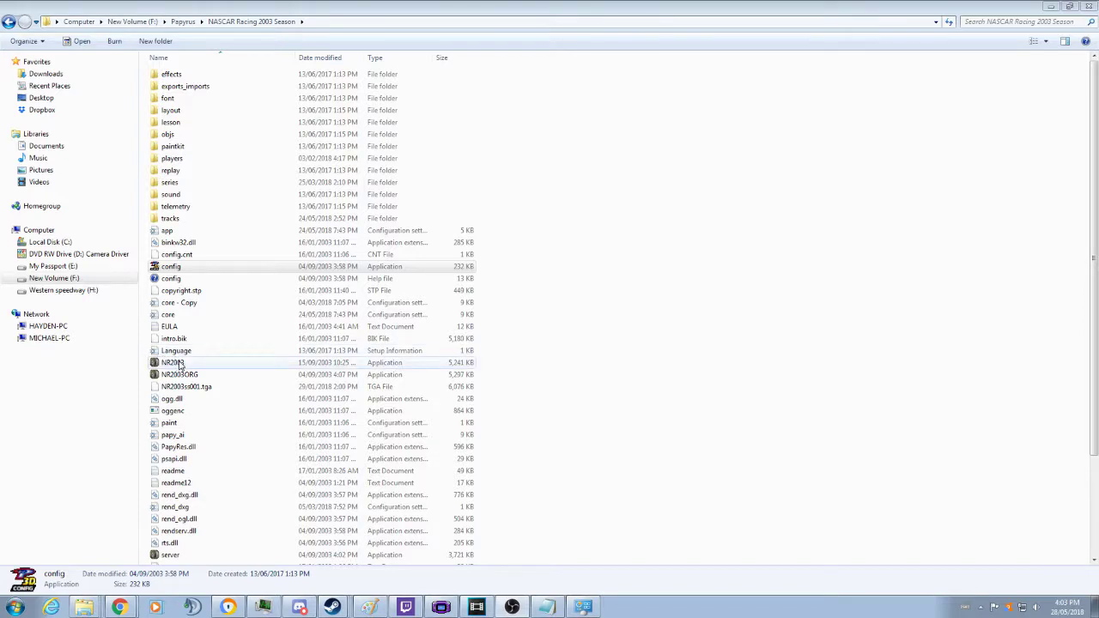
- Launch NR2003 from the game folder and switch the active series to NASCAR Car of Tomorrow
{"action": "double_click", "coordinate": [195, 364]}
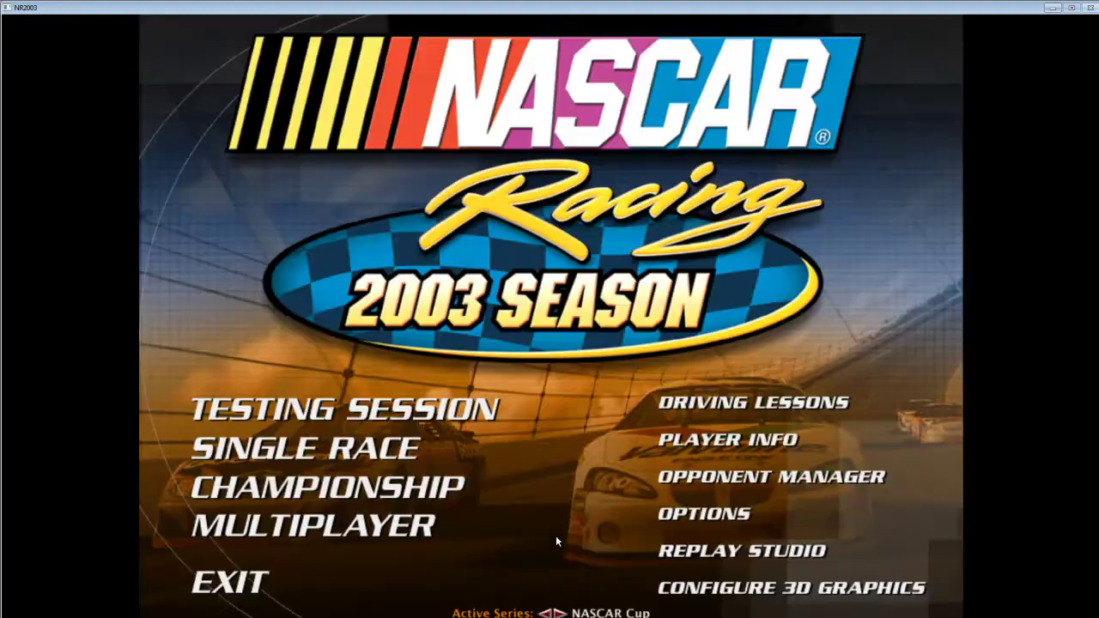
{"action": "left_click", "coordinate": [559, 613]}
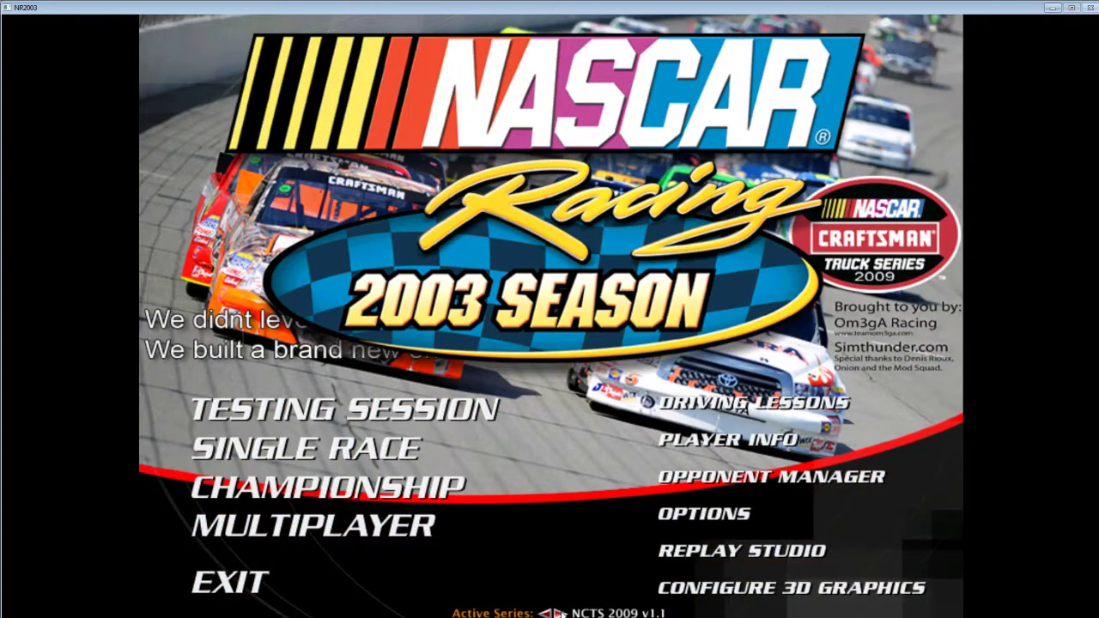
{"action": "left_click", "coordinate": [559, 613]}
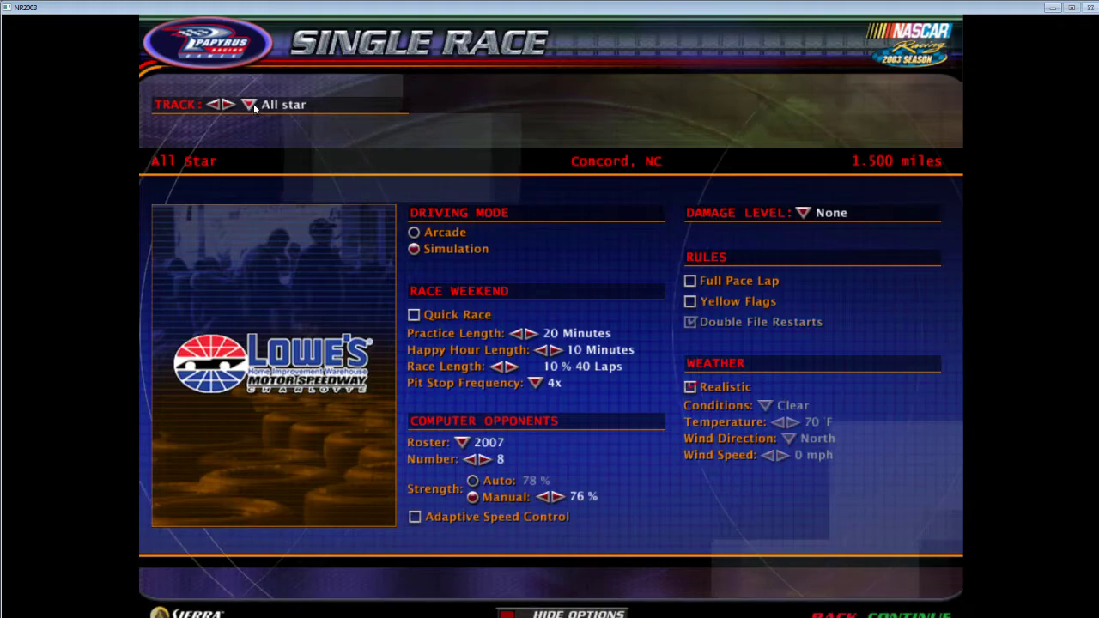
- Set the single race's track to Rally-Track, continue to the race weekend and start driving in practice
{"action": "left_click", "coordinate": [249, 103]}
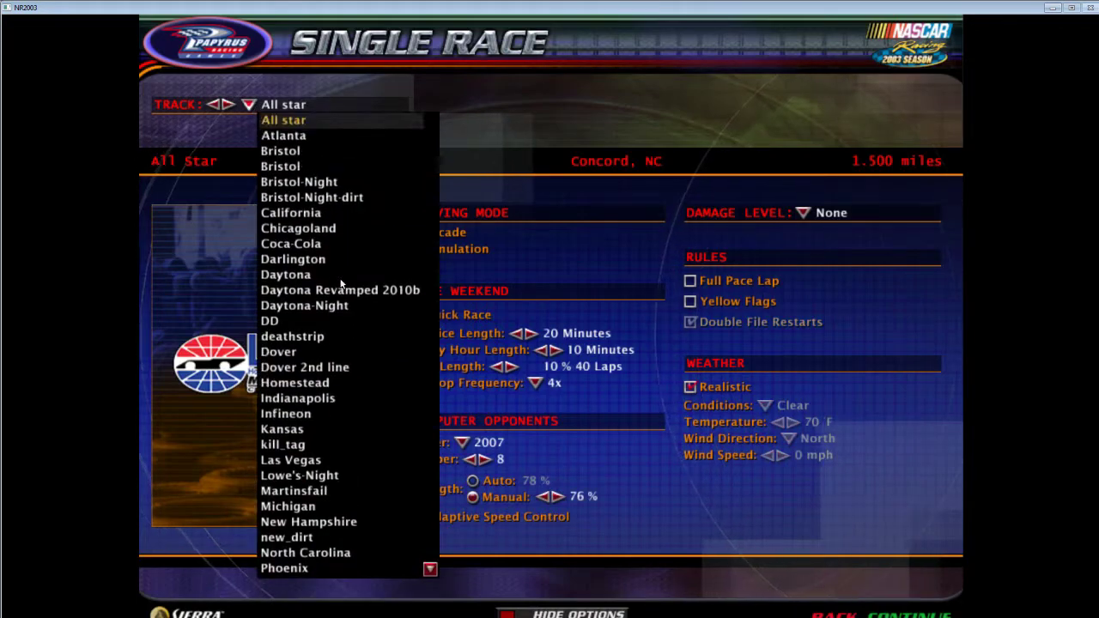
{"action": "scroll", "coordinate": [328, 551], "scroll_direction": "down", "scroll_amount": 2}
{"action": "scroll", "coordinate": [329, 552], "scroll_direction": "down", "scroll_amount": 2}
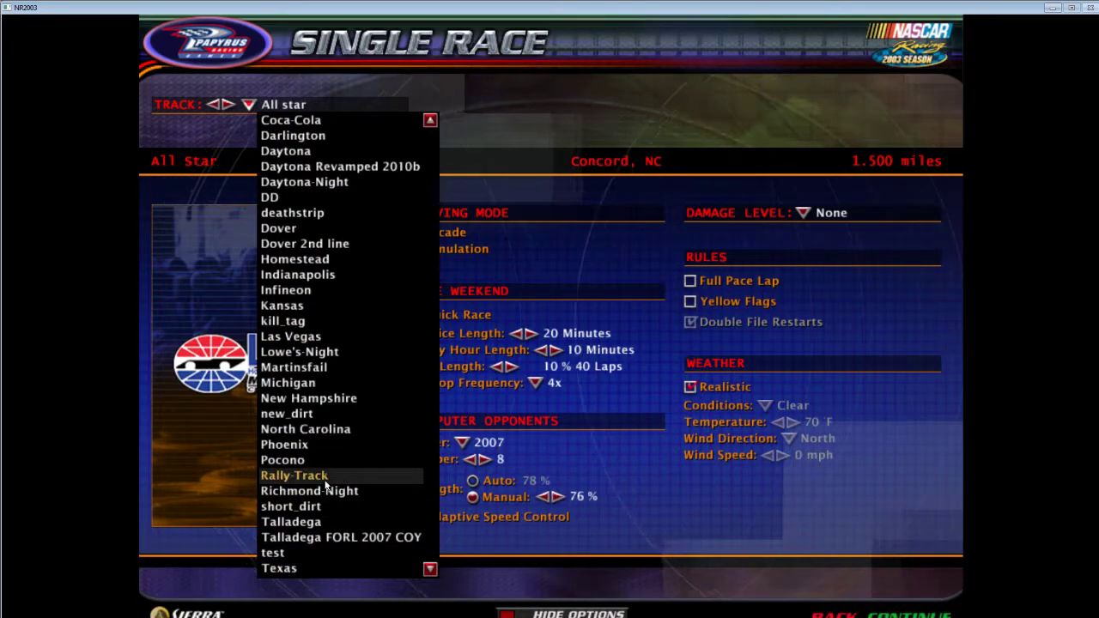
{"action": "left_click", "coordinate": [376, 478]}
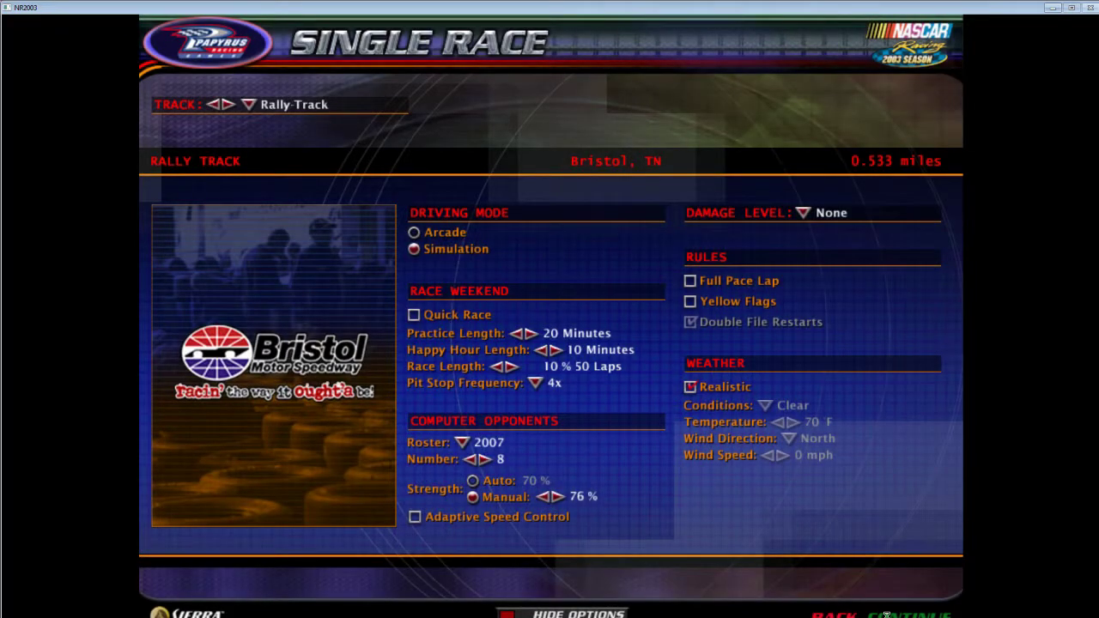
{"action": "left_click", "coordinate": [886, 615]}
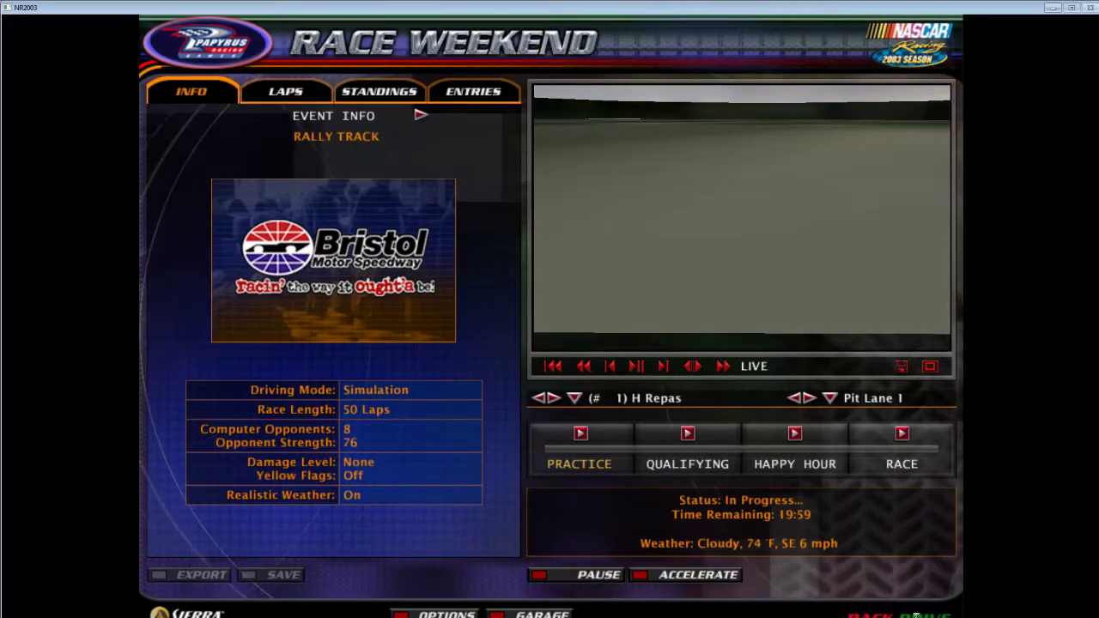
{"action": "left_click", "coordinate": [925, 614]}
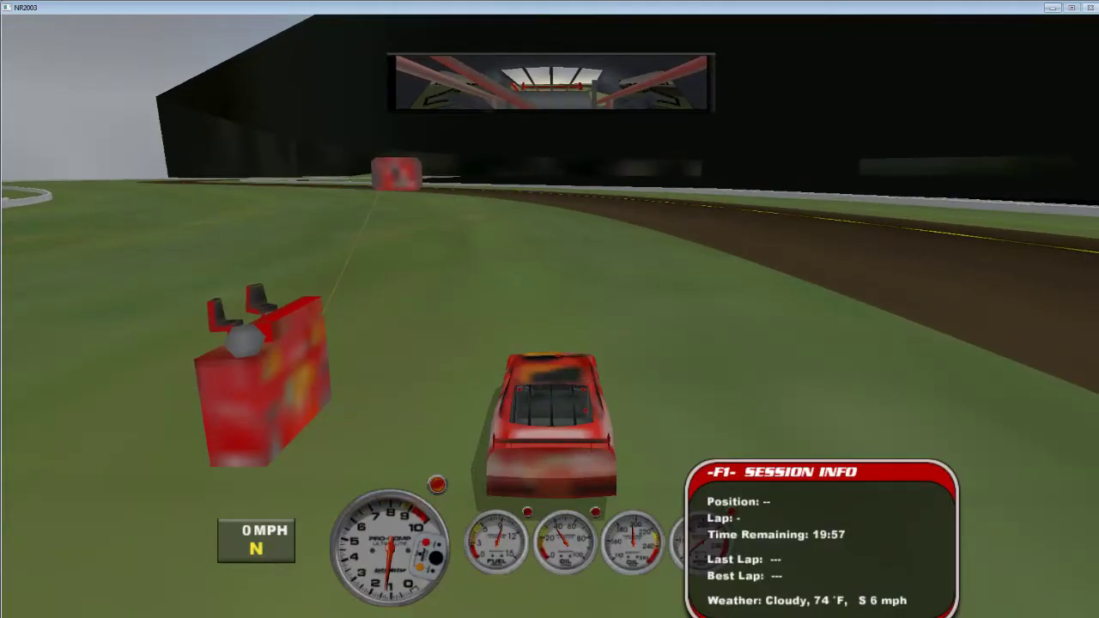
- Leave the practice session, abandon the race and exit the game past the credits
{"action": "key", "text": "Escape"}
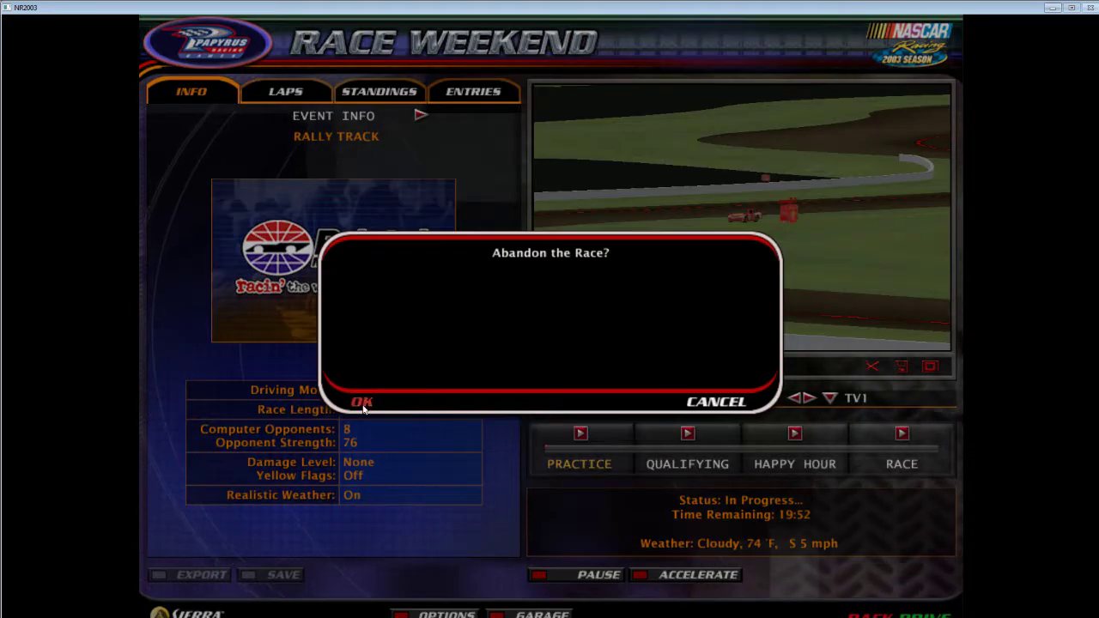
{"action": "key", "text": "Return"}
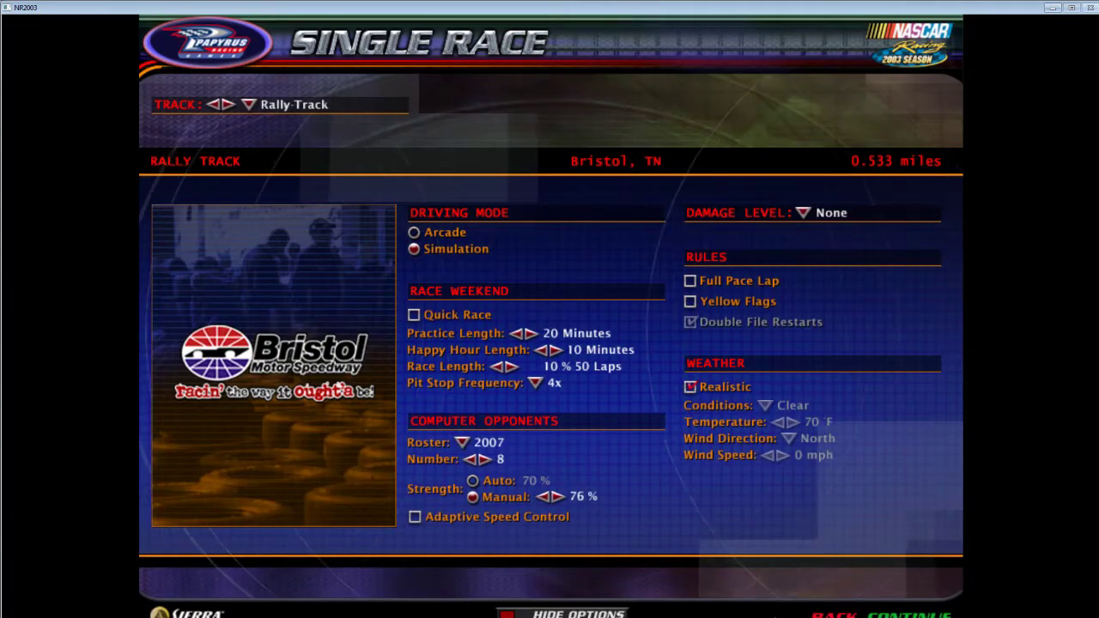
{"action": "key", "text": "Escape"}
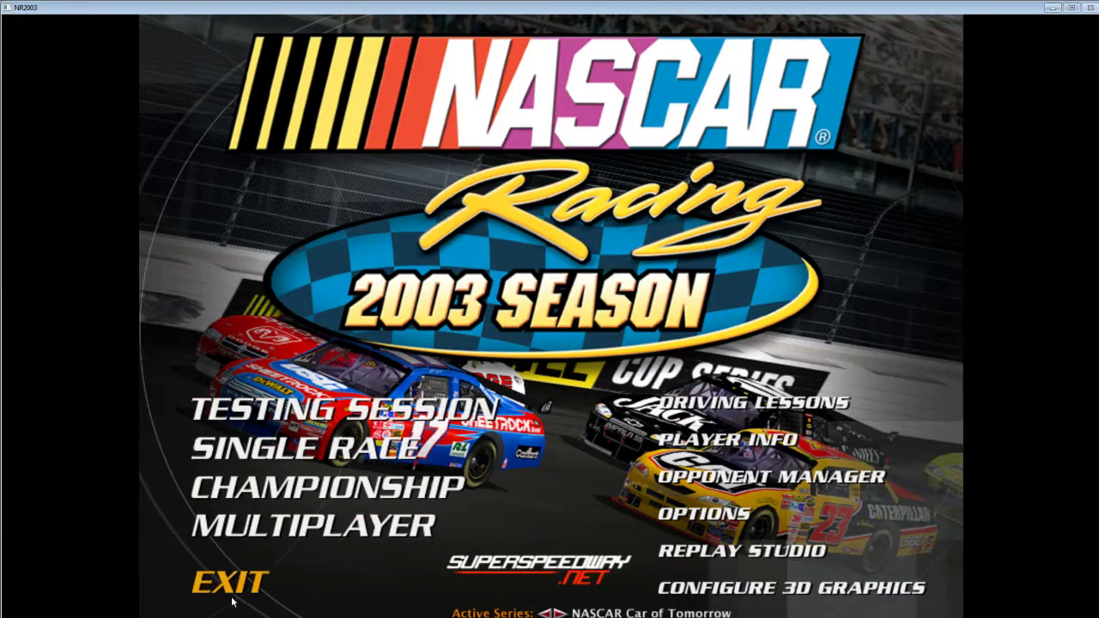
{"action": "left_click", "coordinate": [248, 584]}
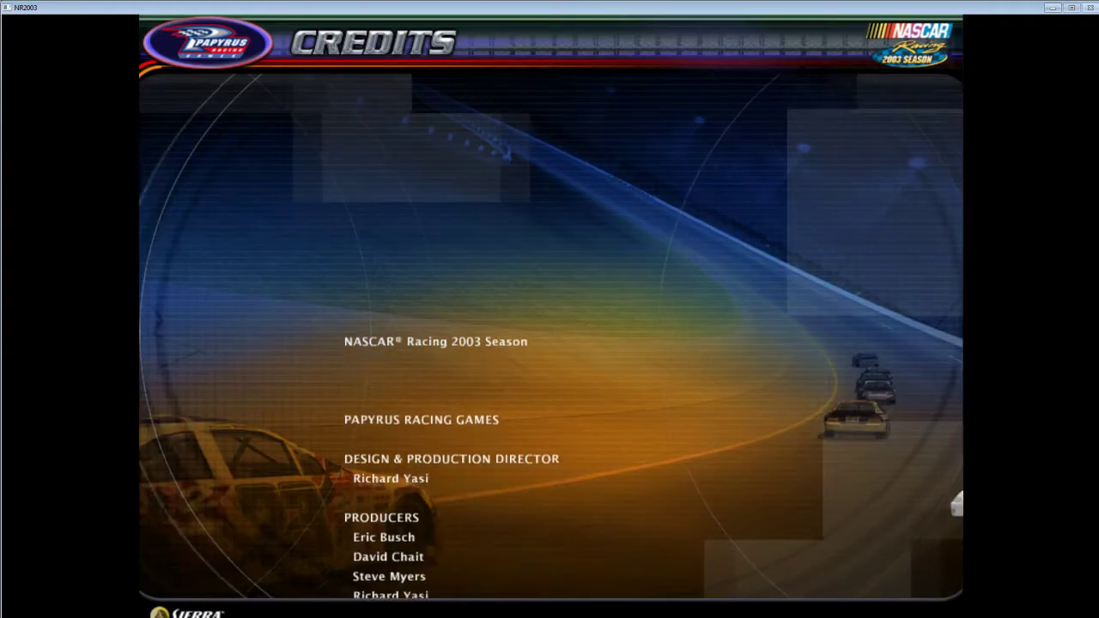
{"action": "left_click", "coordinate": [417, 515]}
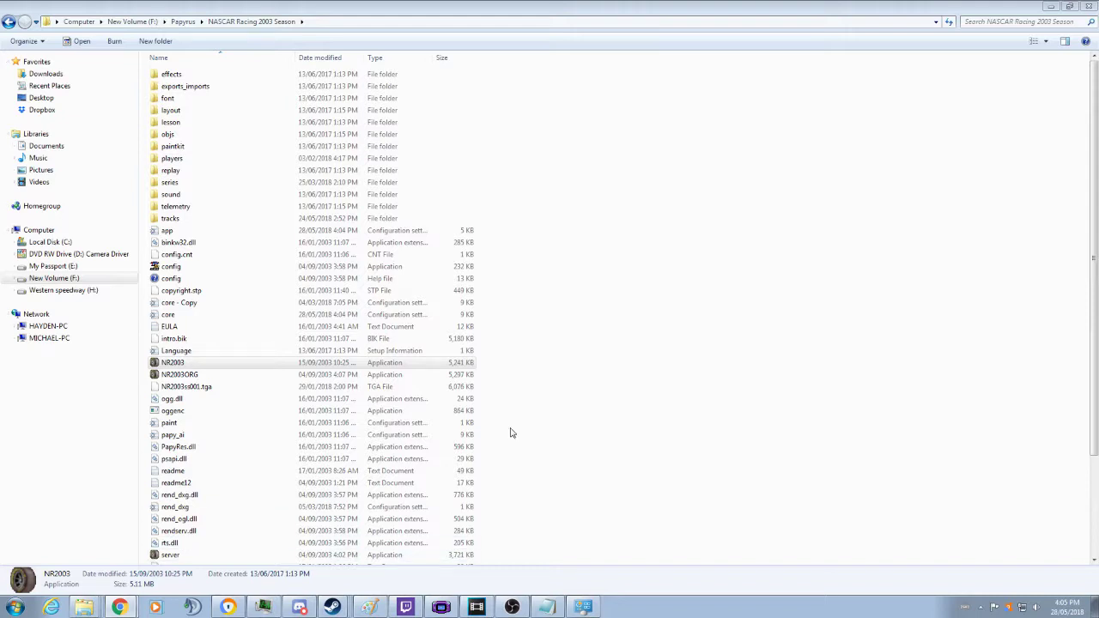
- Open the advanced settings of the main display from the desktop's screen resolution options to check the adapter's dedicated video memory
{"action": "left_click", "coordinate": [1070, 7]}
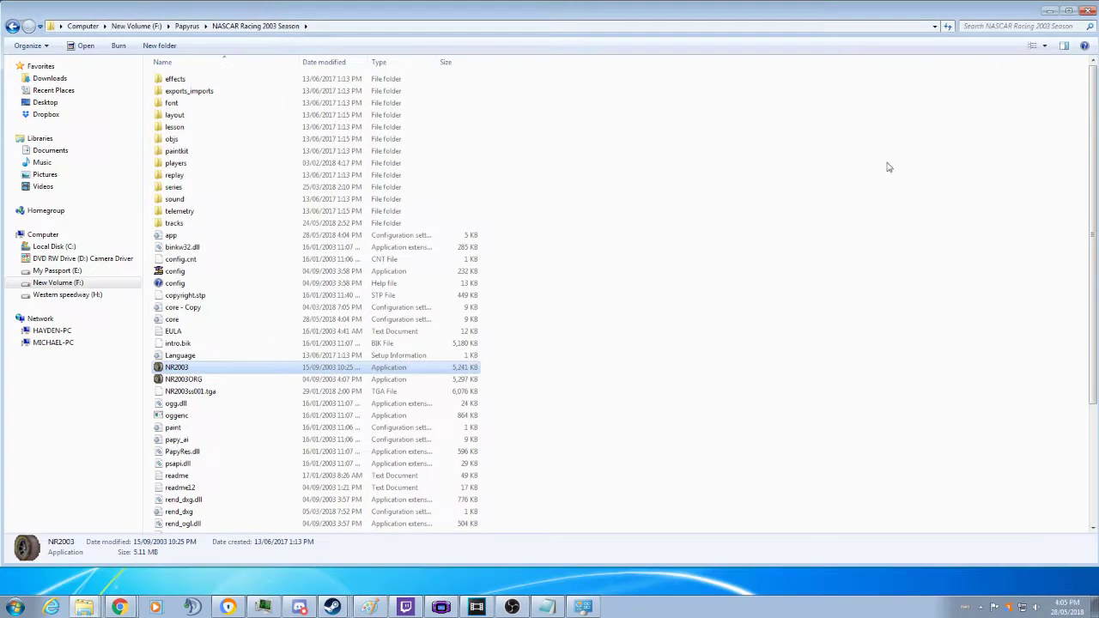
{"action": "right_click", "coordinate": [685, 586]}
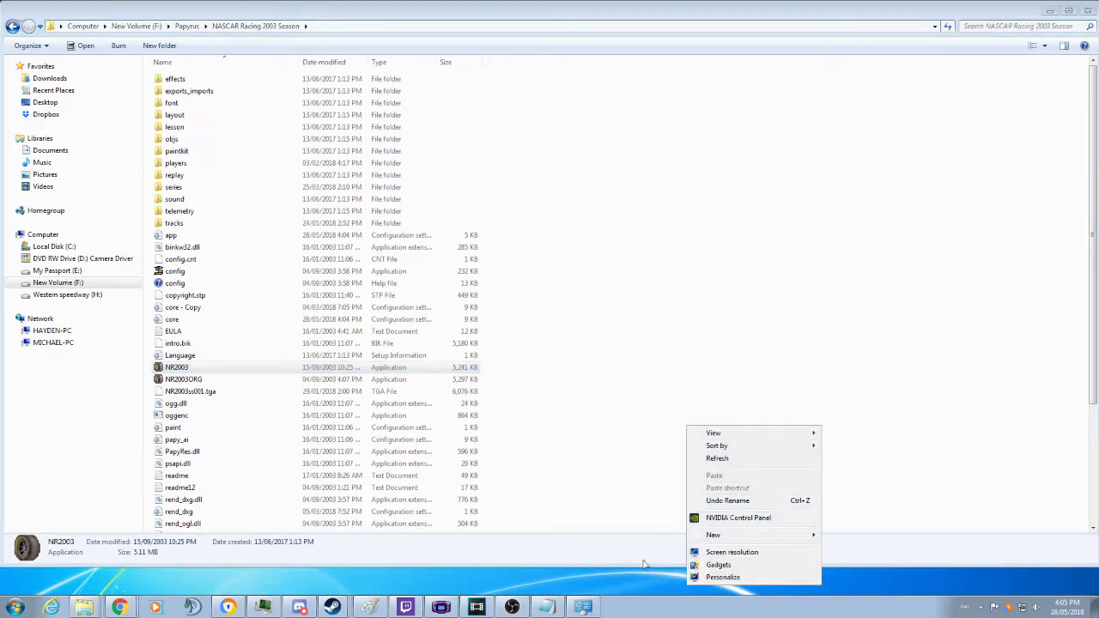
{"action": "right_click", "coordinate": [587, 580]}
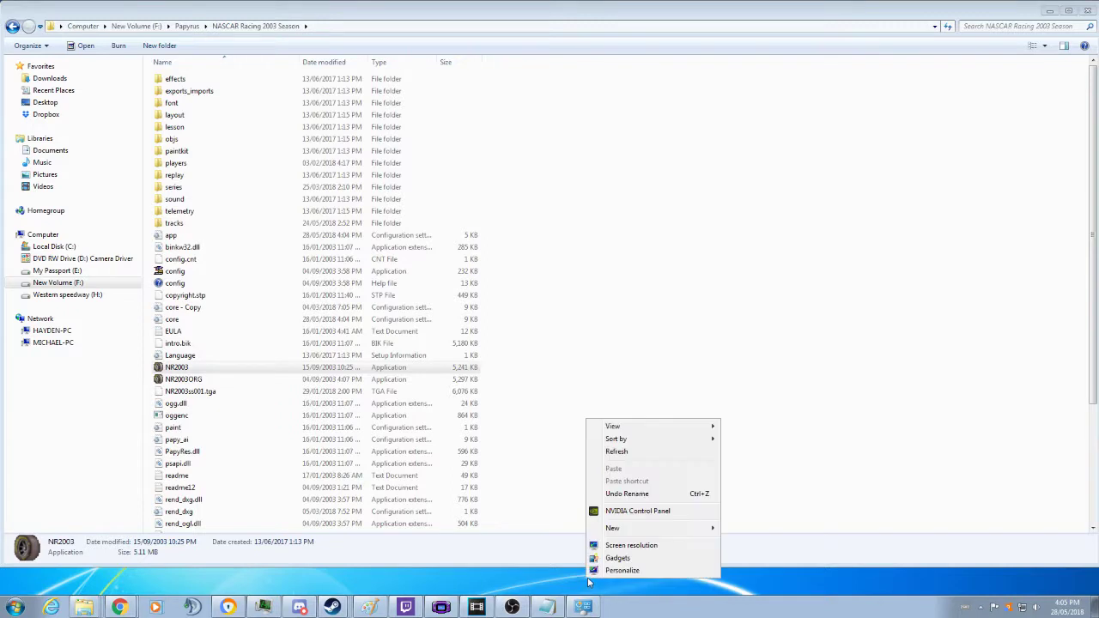
{"action": "left_click", "coordinate": [632, 546]}
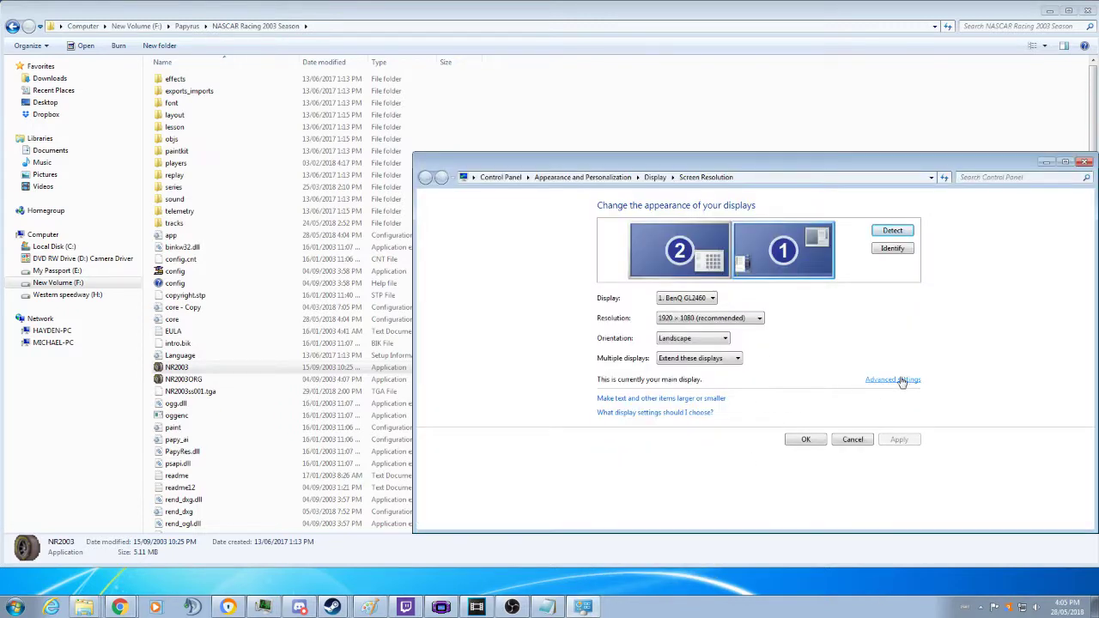
{"action": "left_click", "coordinate": [897, 383]}
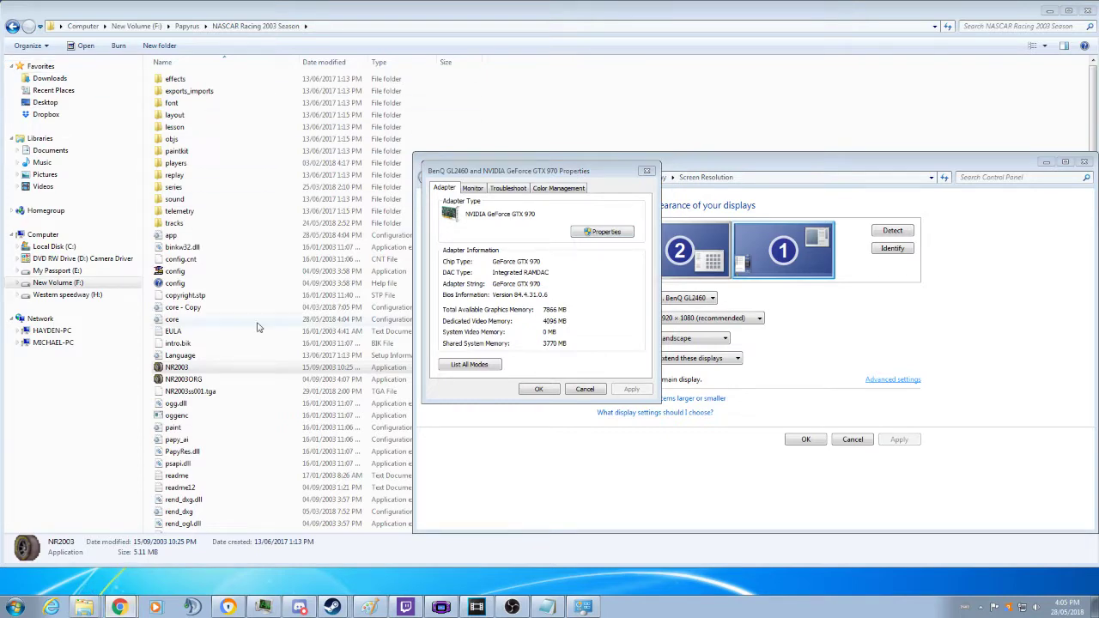
- Switch to Chrome, maximize it and examine the Google calculation 4096*1048576
{"action": "left_click", "coordinate": [119, 606]}
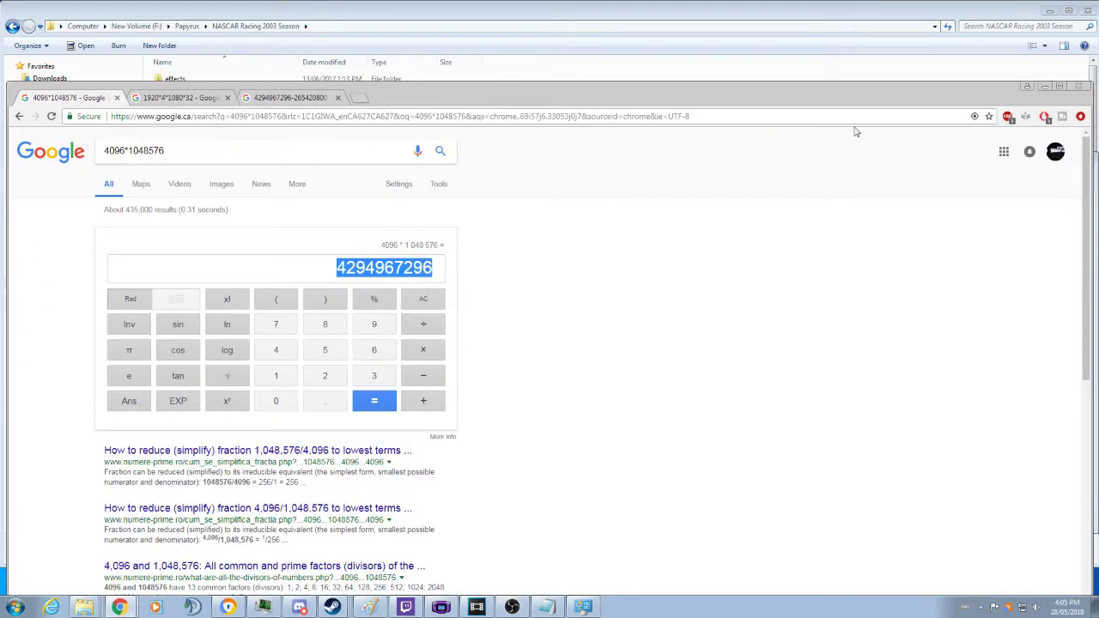
{"action": "left_click", "coordinate": [1059, 85]}
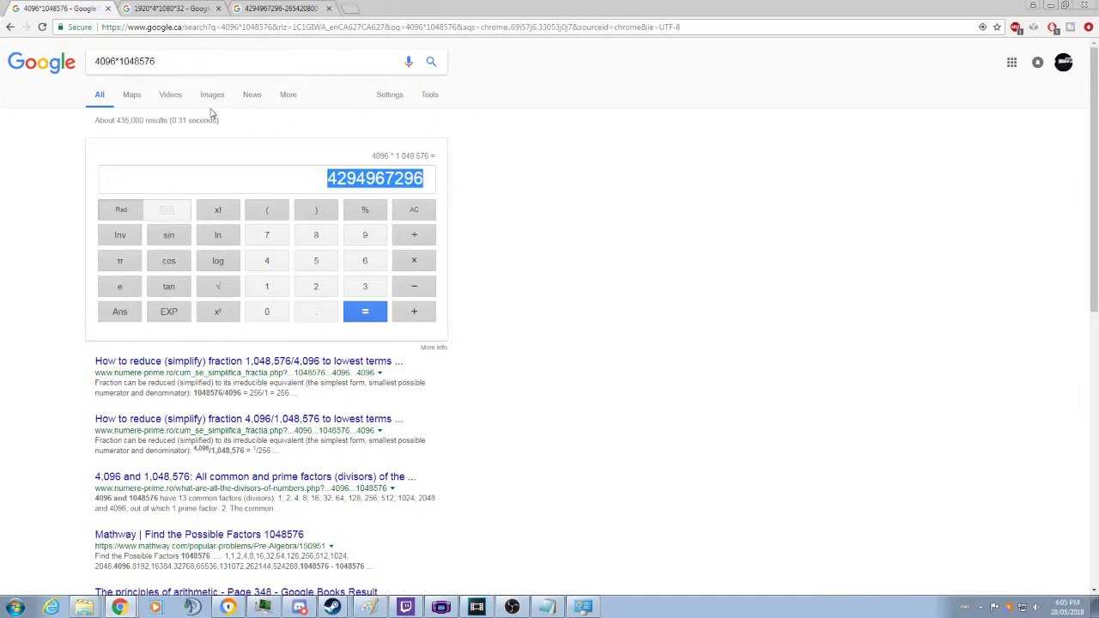
{"action": "left_click", "coordinate": [127, 64]}
{"action": "left_click", "coordinate": [143, 60]}
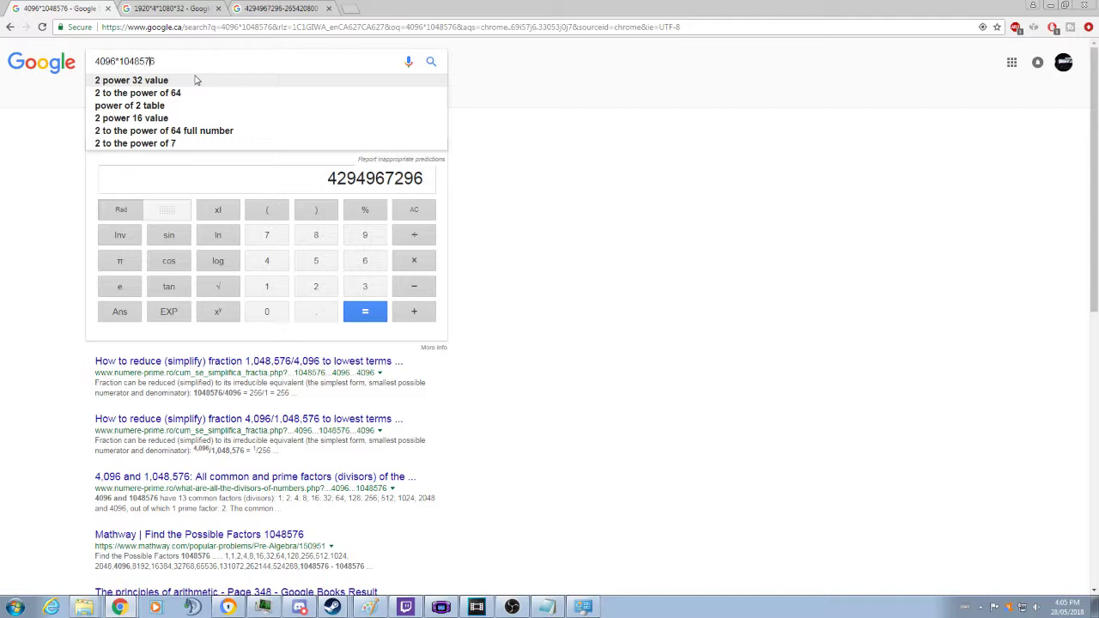
{"action": "left_click", "coordinate": [581, 248]}
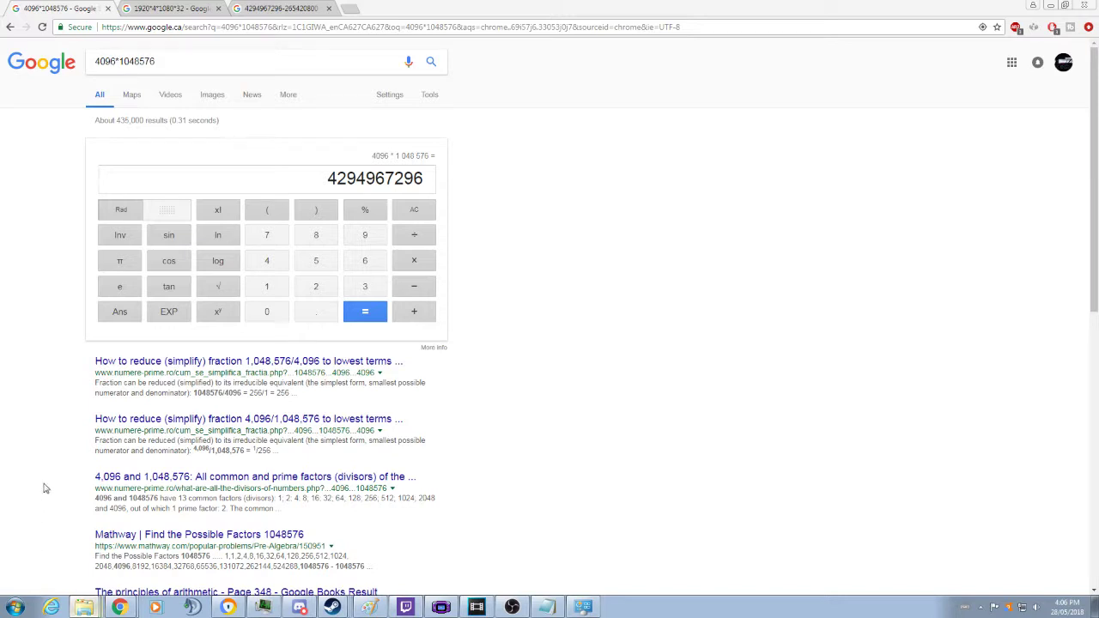
- Return to the NASCAR Racing 2003 Season folder and run the config application to check the graphics mode
{"action": "key", "text": "alt+Tab"}
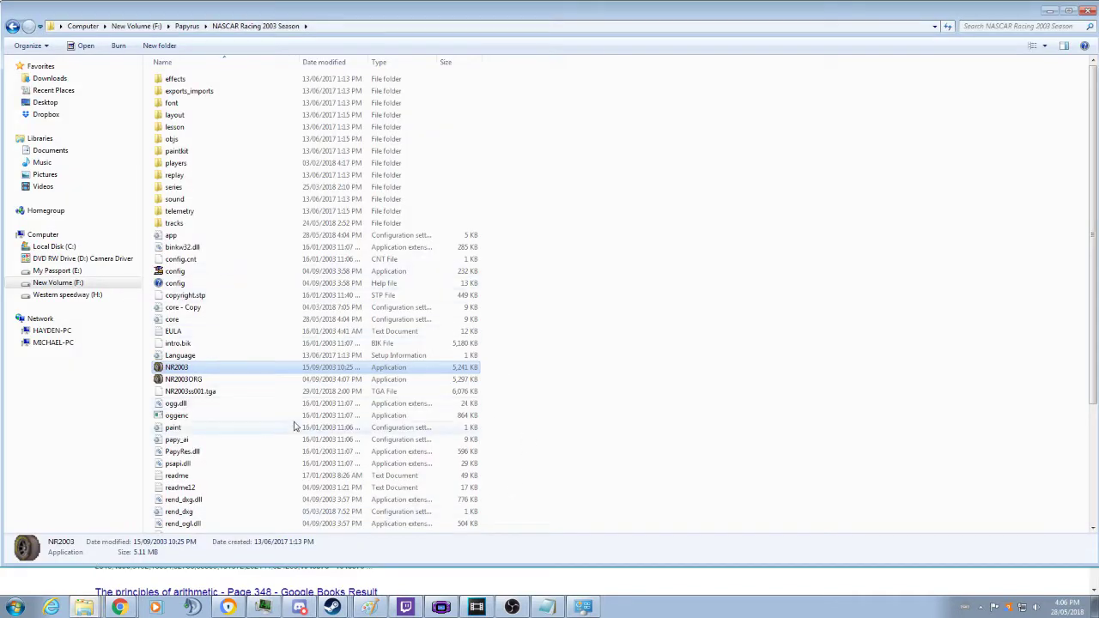
{"action": "left_click", "coordinate": [1068, 17]}
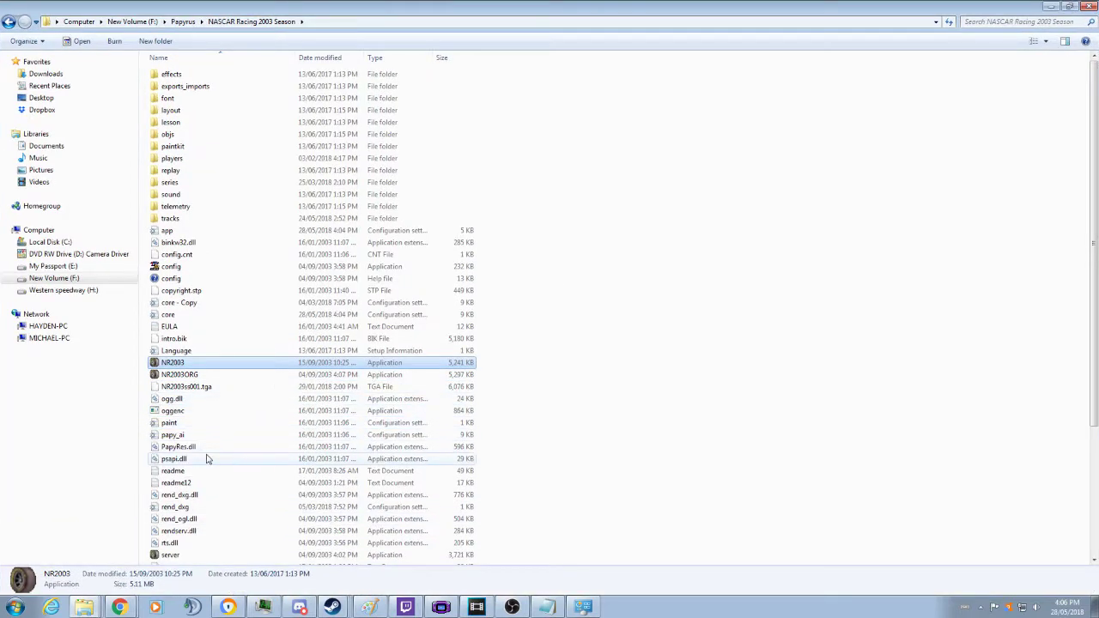
{"action": "left_click", "coordinate": [189, 270]}
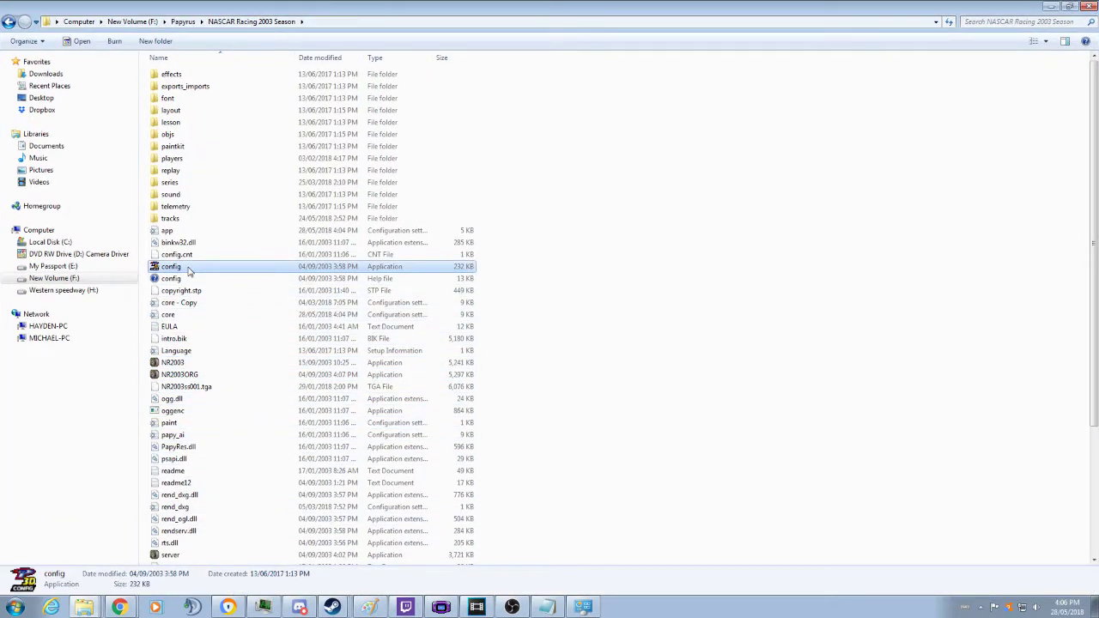
{"action": "double_click", "coordinate": [189, 270]}
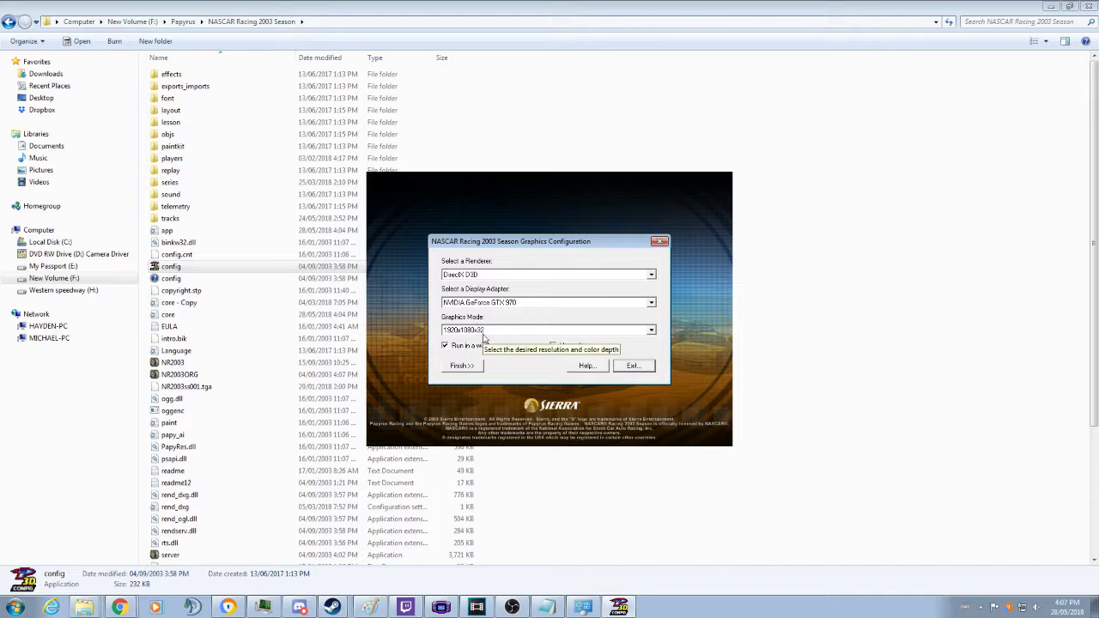
- Switch to Chrome and change the last factor of the 1920*4*1080 Google calculation to 4, giving 1920*4*1080*4
{"action": "left_click", "coordinate": [122, 608]}
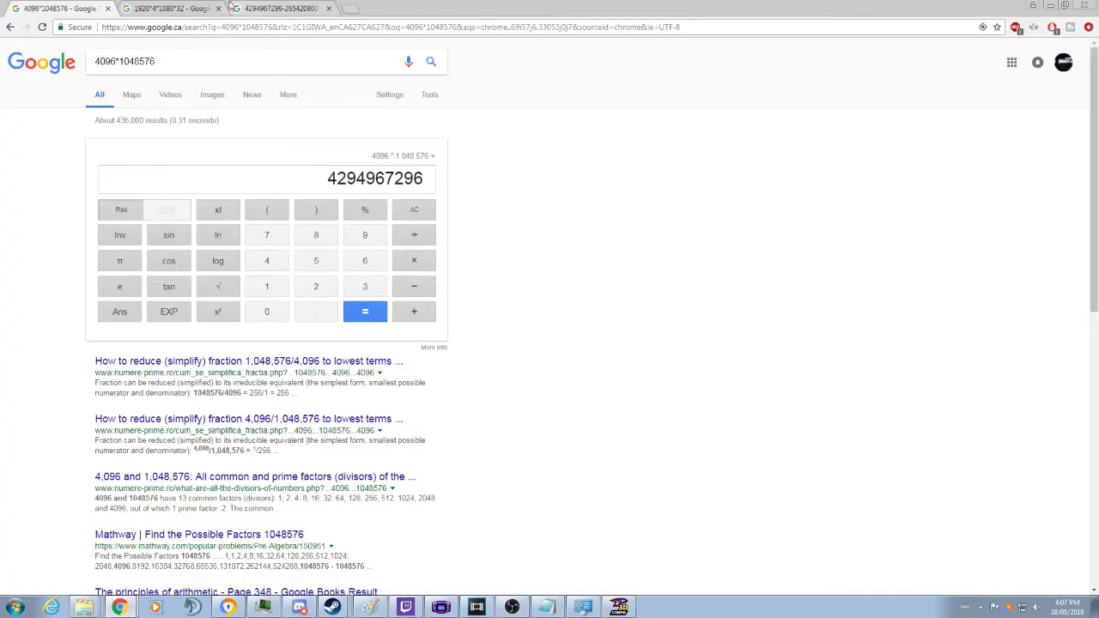
{"action": "left_click", "coordinate": [216, 8]}
{"action": "left_click", "coordinate": [187, 68]}
{"action": "key", "text": "BackSpace"}
{"action": "key", "text": "BackSpace"}
{"action": "type", "text": "4"}
{"action": "key", "text": "Return"}
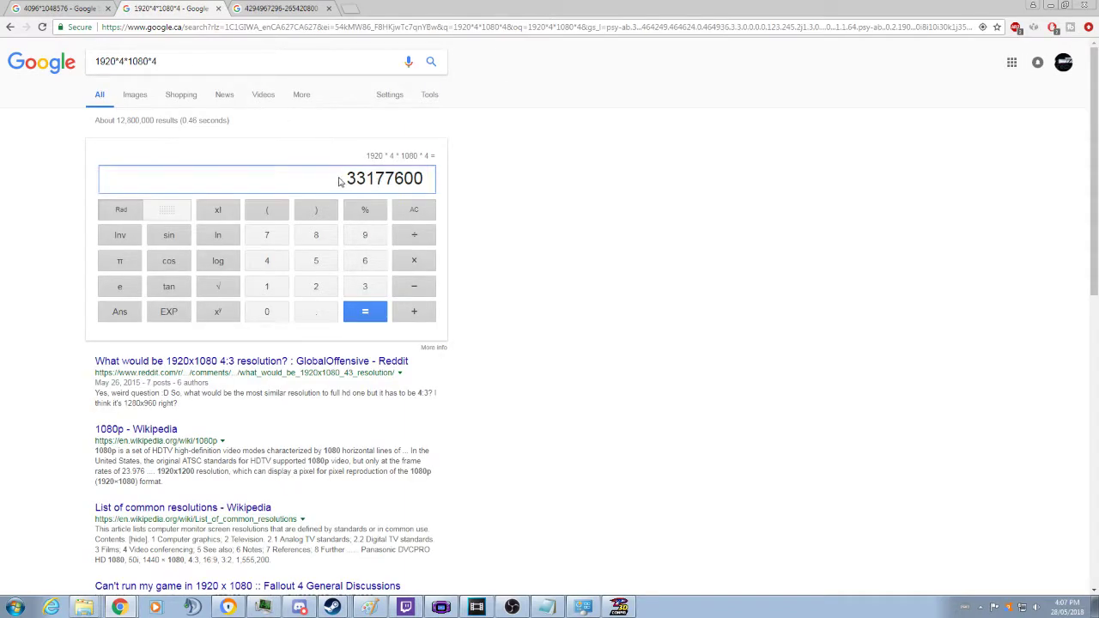
{"action": "left_click_drag", "start_coordinate": [347, 178], "coordinate": [396, 179]}
{"action": "left_click", "coordinate": [428, 187]}
{"action": "double_click", "coordinate": [425, 186]}
{"action": "right_click", "coordinate": [410, 184]}
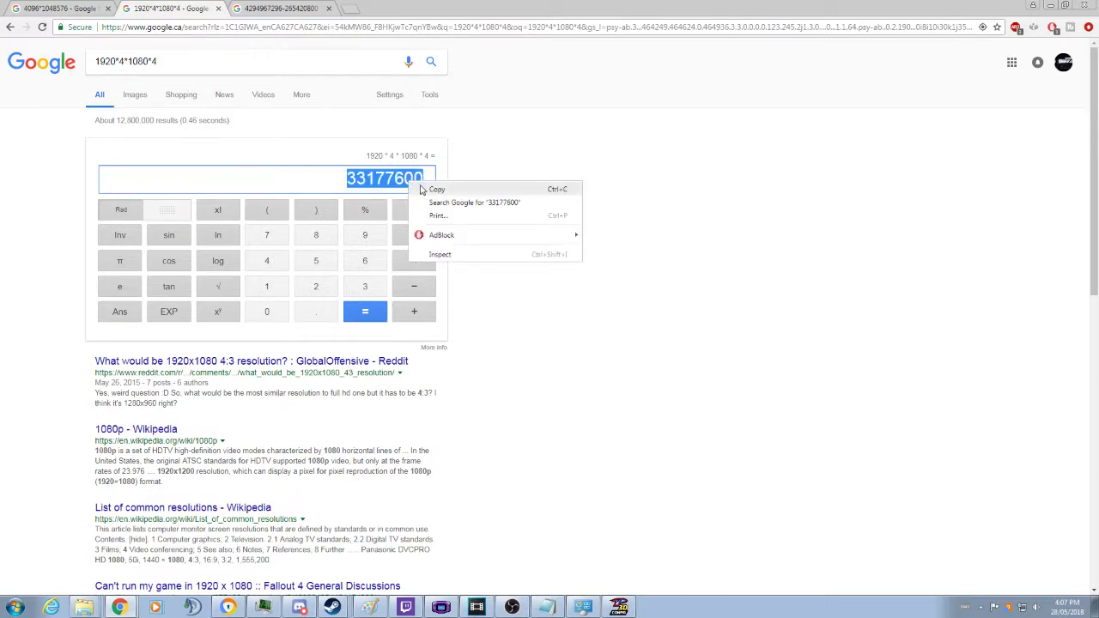
{"action": "left_click", "coordinate": [424, 189]}
{"action": "left_click", "coordinate": [274, 9]}
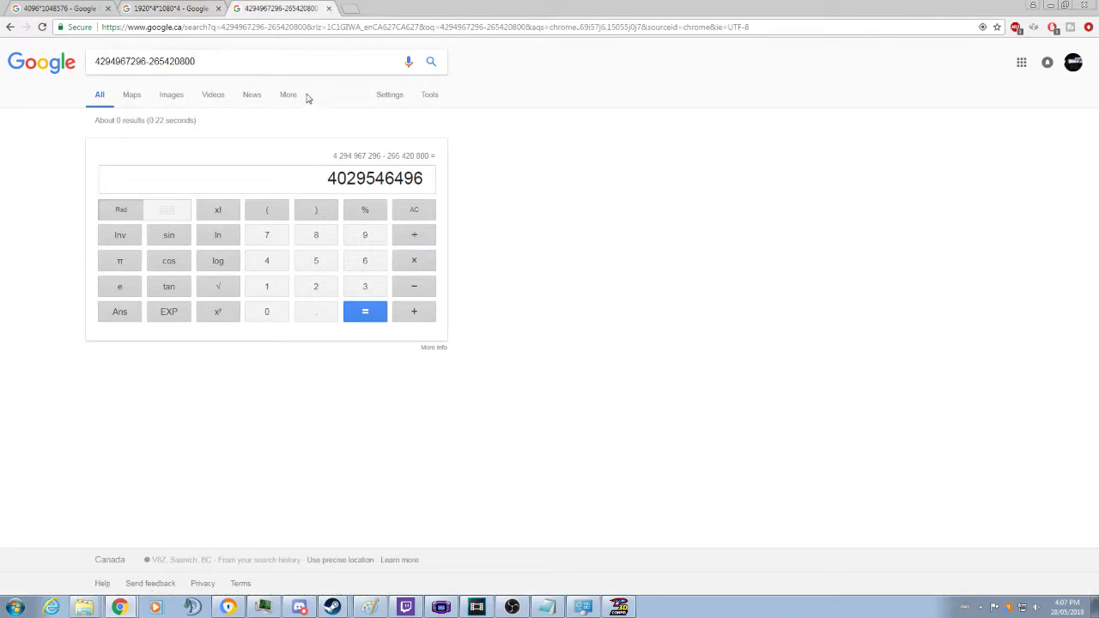
{"action": "left_click_drag", "start_coordinate": [241, 66], "coordinate": [148, 62]}
{"action": "right_click", "coordinate": [187, 60]}
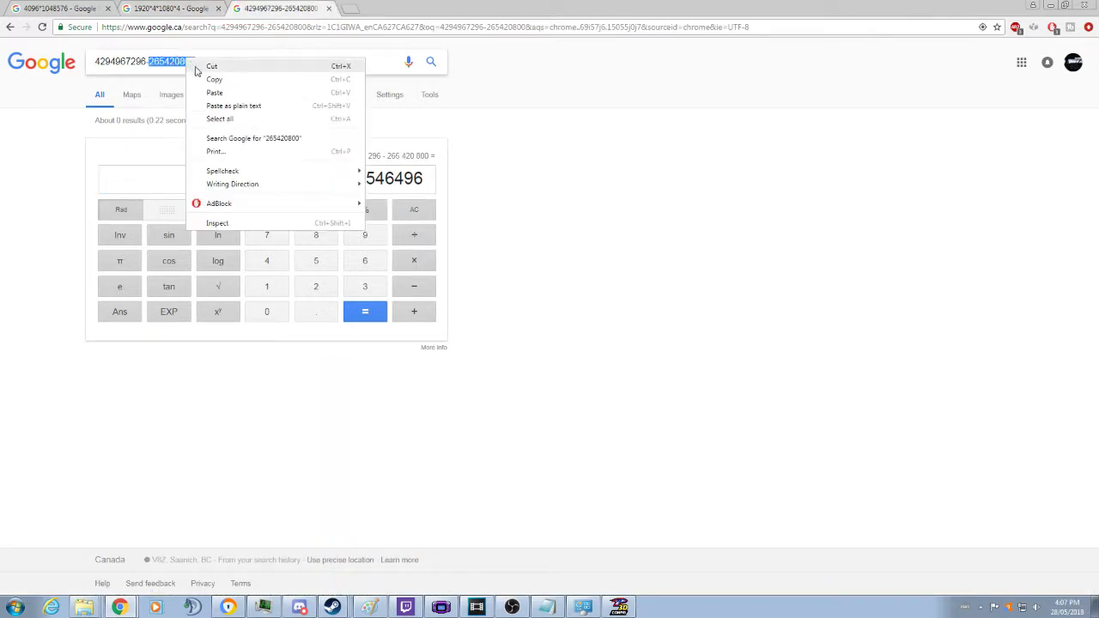
{"action": "left_click", "coordinate": [233, 93]}
{"action": "key", "text": "Return"}
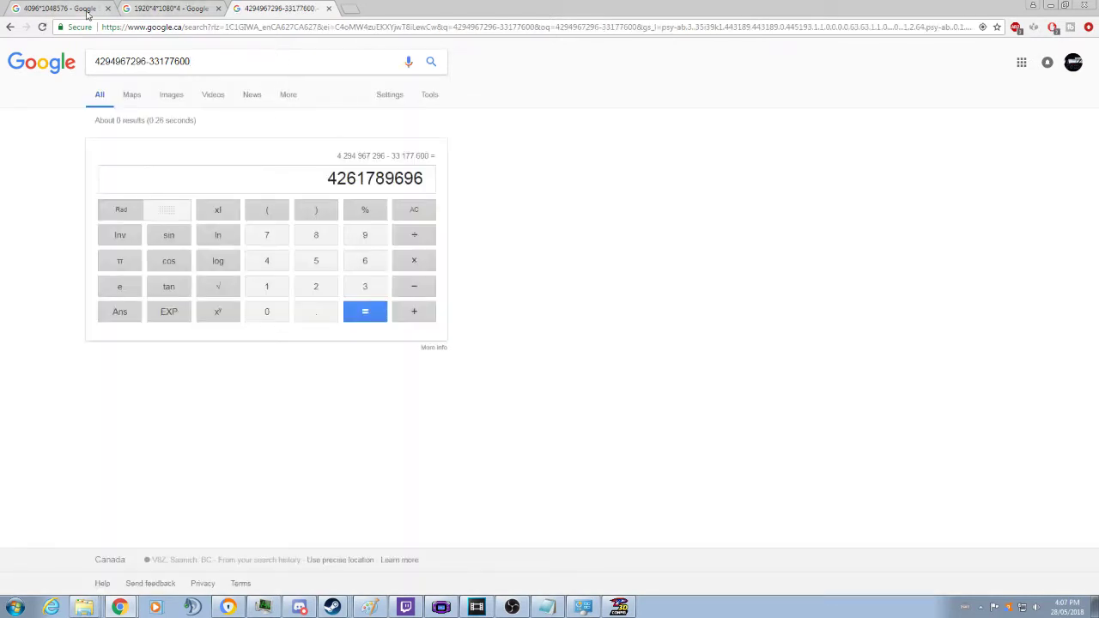
- Review the video memory, resolution and subtraction calculations in turn
{"action": "left_click", "coordinate": [71, 9]}
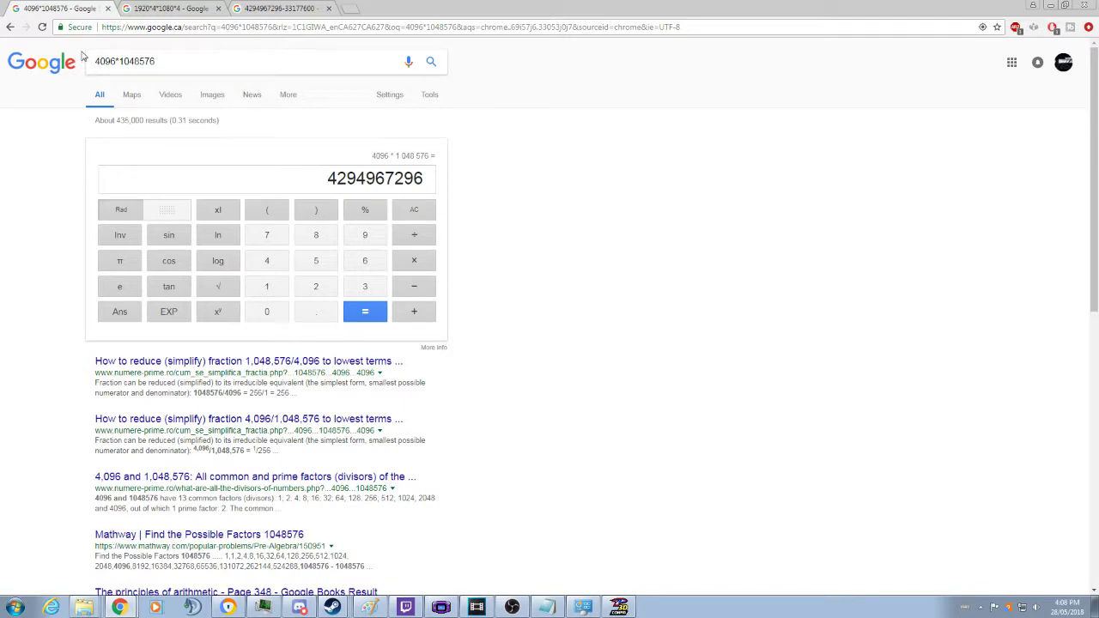
{"action": "left_click", "coordinate": [159, 9]}
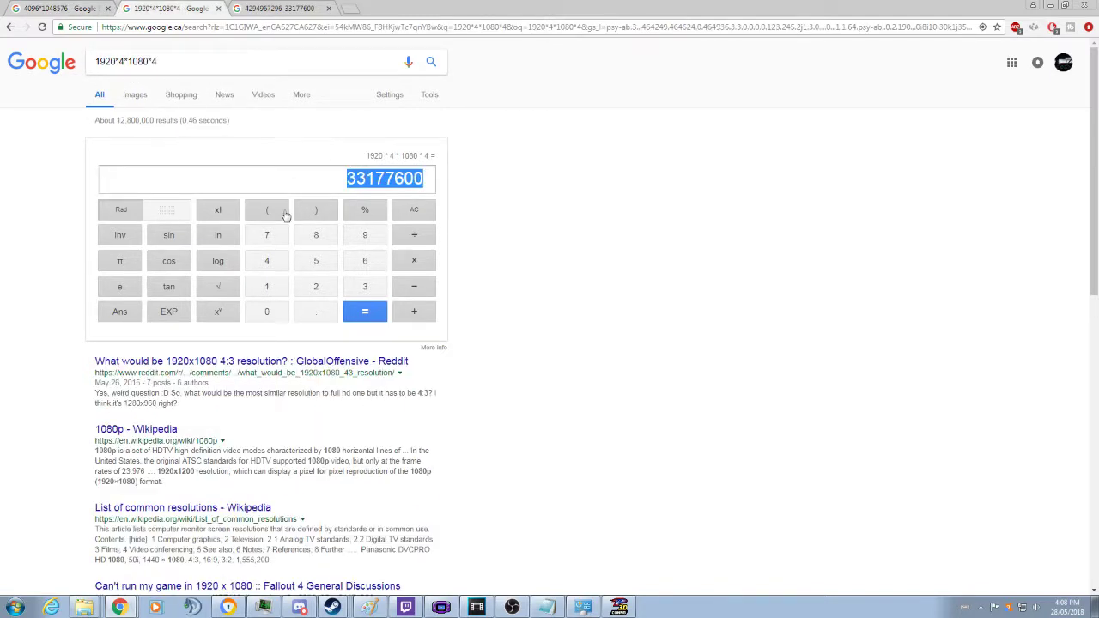
{"action": "left_click", "coordinate": [253, 7]}
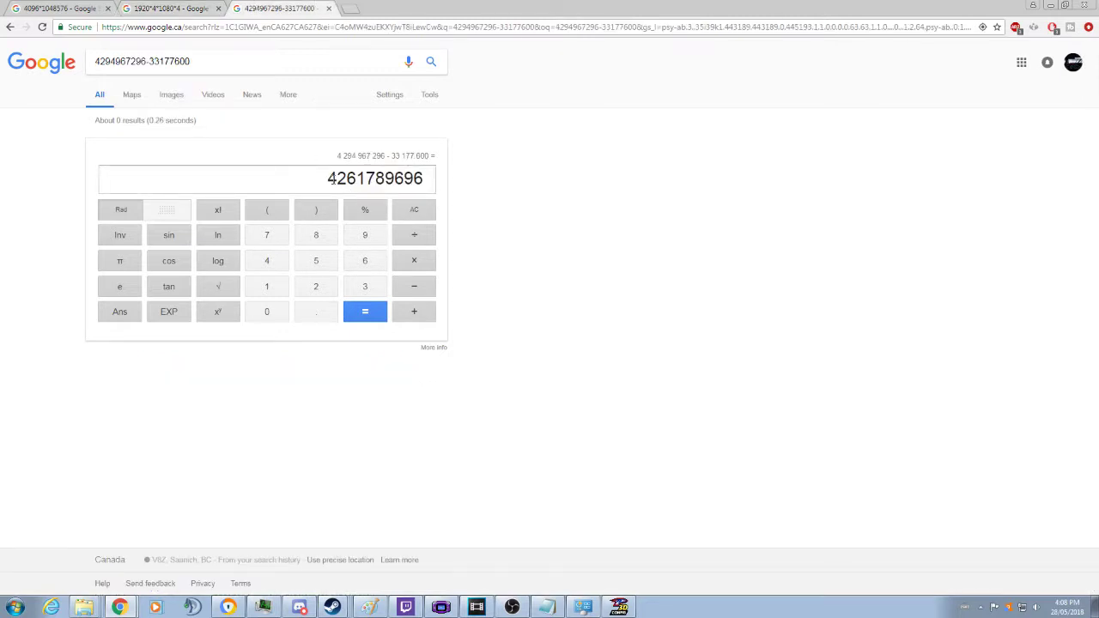
{"action": "double_click", "coordinate": [419, 180]}
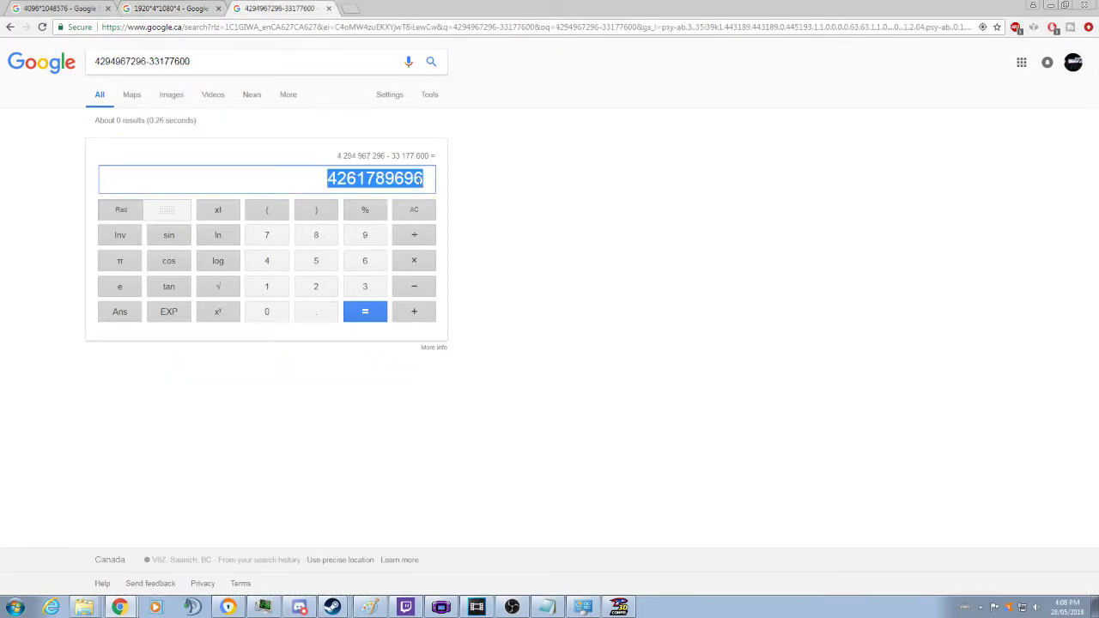
{"action": "right_click", "coordinate": [405, 183]}
{"action": "left_click", "coordinate": [431, 190]}
{"action": "right_click", "coordinate": [379, 175]}
{"action": "left_click", "coordinate": [409, 183]}
- Switch to the NASCAR Racing 2003 Season folder and open the rend_dxg configuration file in Notepad
{"action": "left_click", "coordinate": [101, 610]}
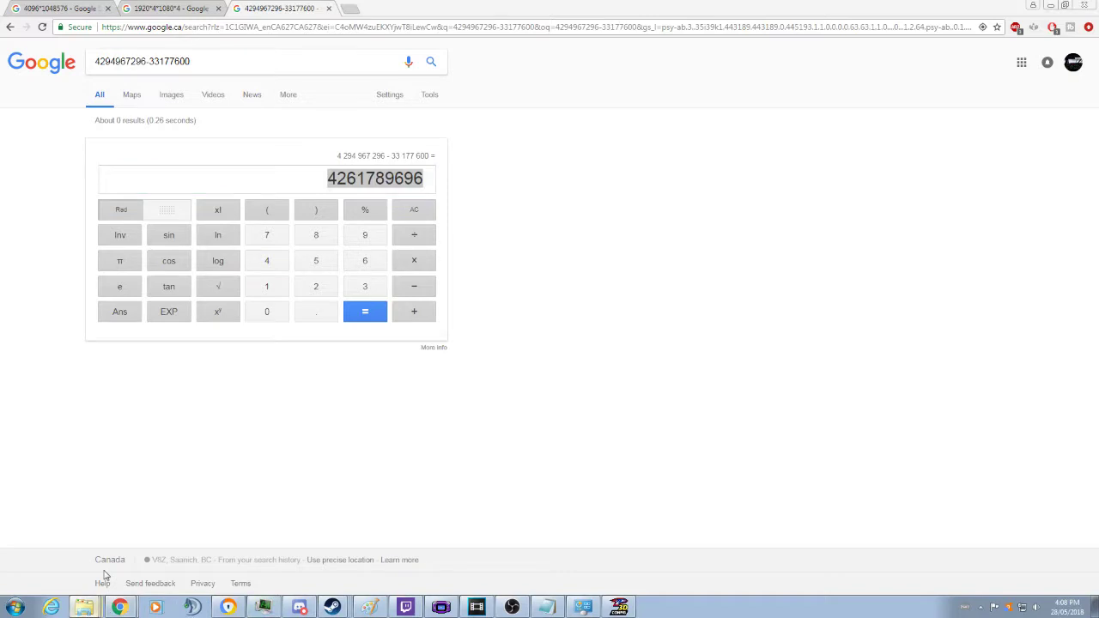
{"action": "left_click", "coordinate": [369, 411]}
{"action": "scroll", "coordinate": [367, 446], "scroll_direction": "down", "scroll_amount": 1}
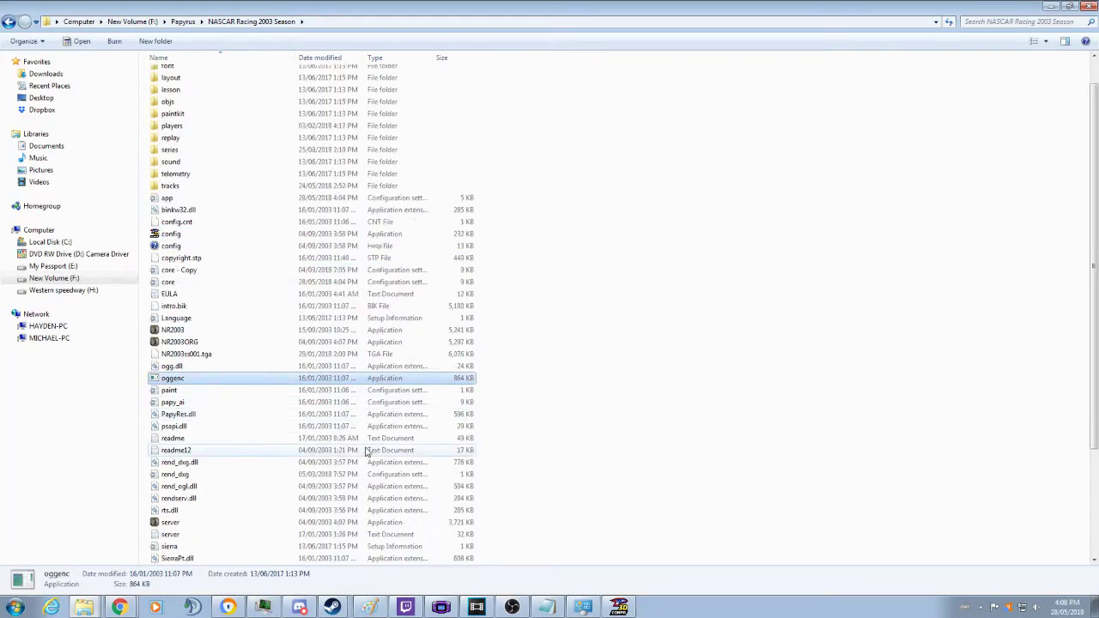
{"action": "scroll", "coordinate": [269, 441], "scroll_direction": "down", "scroll_amount": 2}
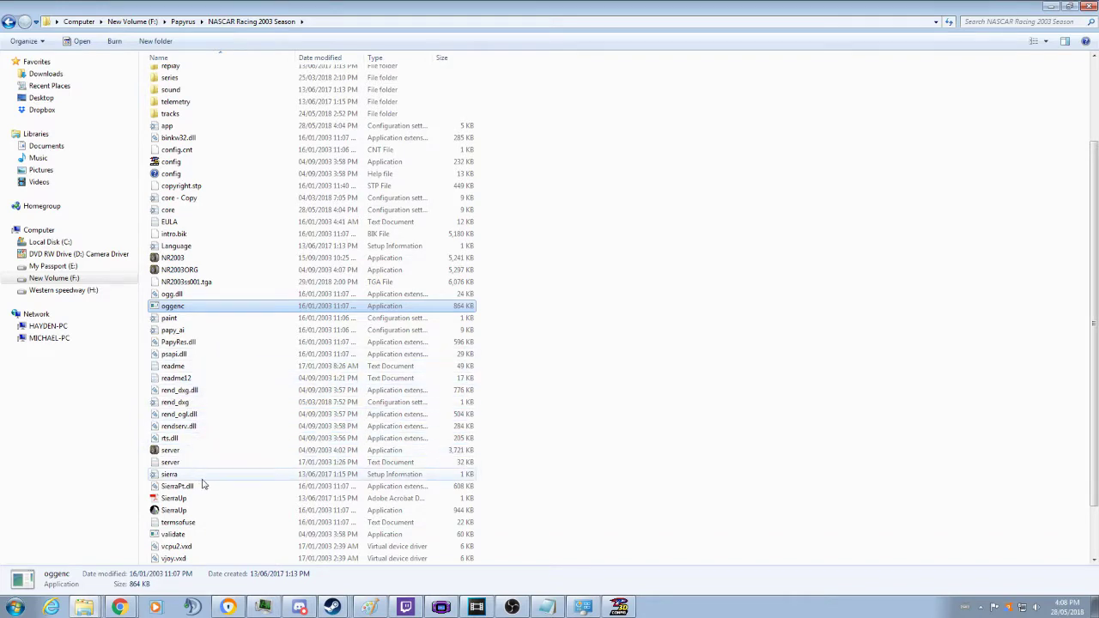
{"action": "scroll", "coordinate": [227, 489], "scroll_direction": "down", "scroll_amount": 1}
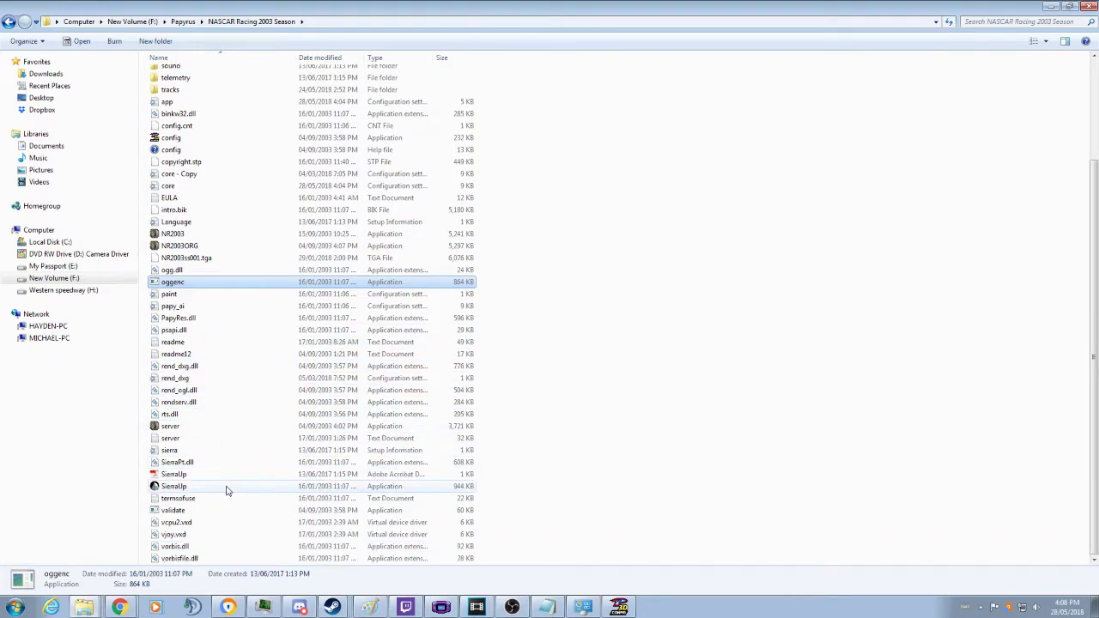
{"action": "left_click", "coordinate": [193, 332]}
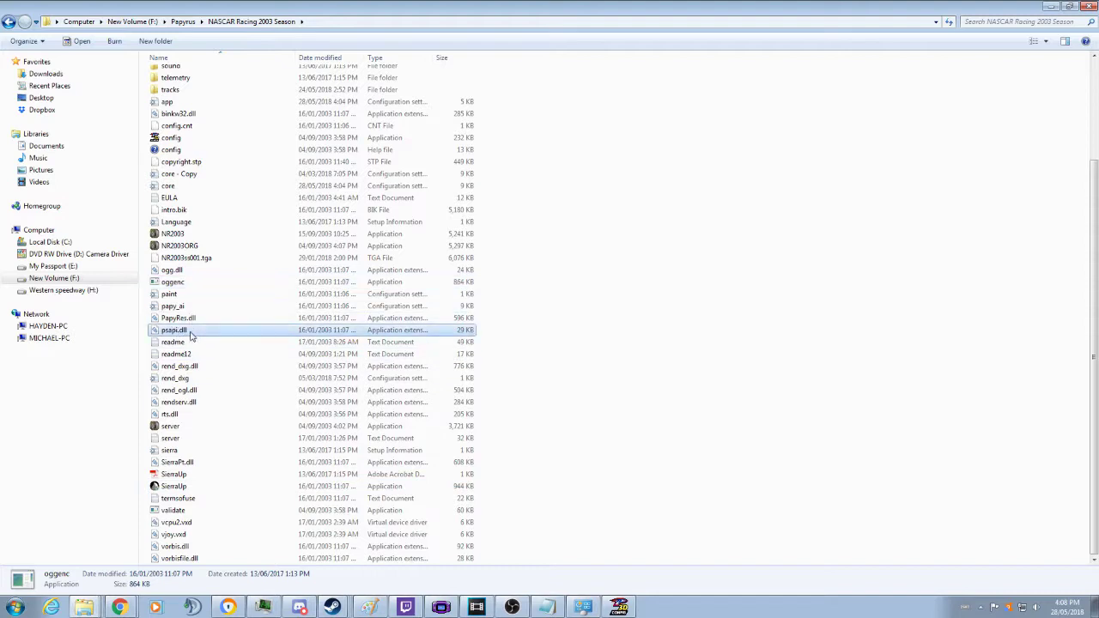
{"action": "left_click", "coordinate": [204, 379]}
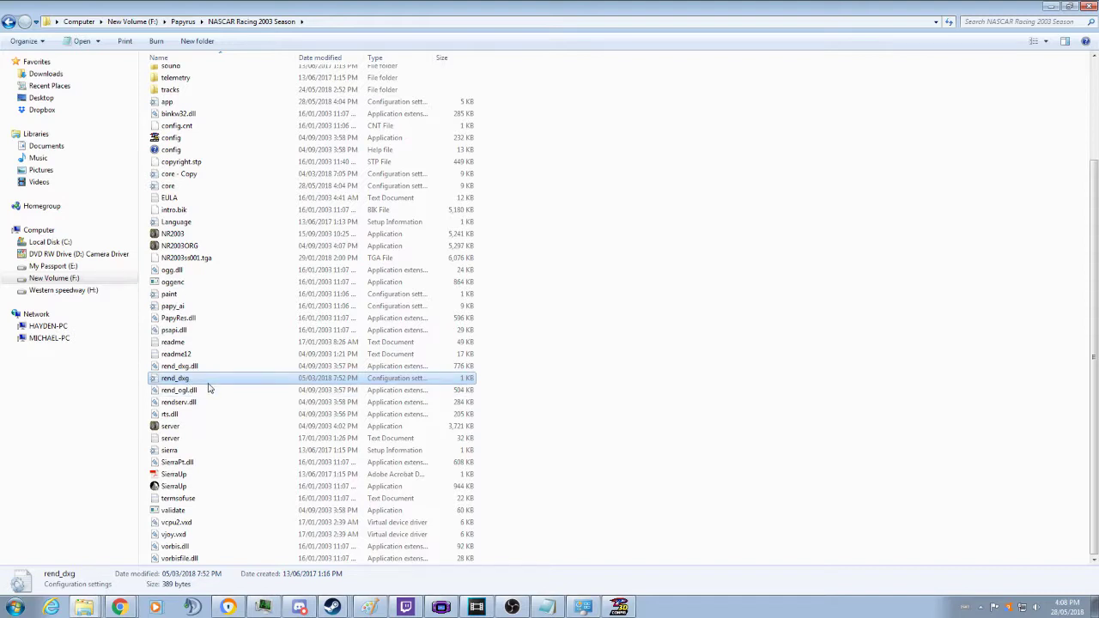
{"action": "double_click", "coordinate": [208, 383]}
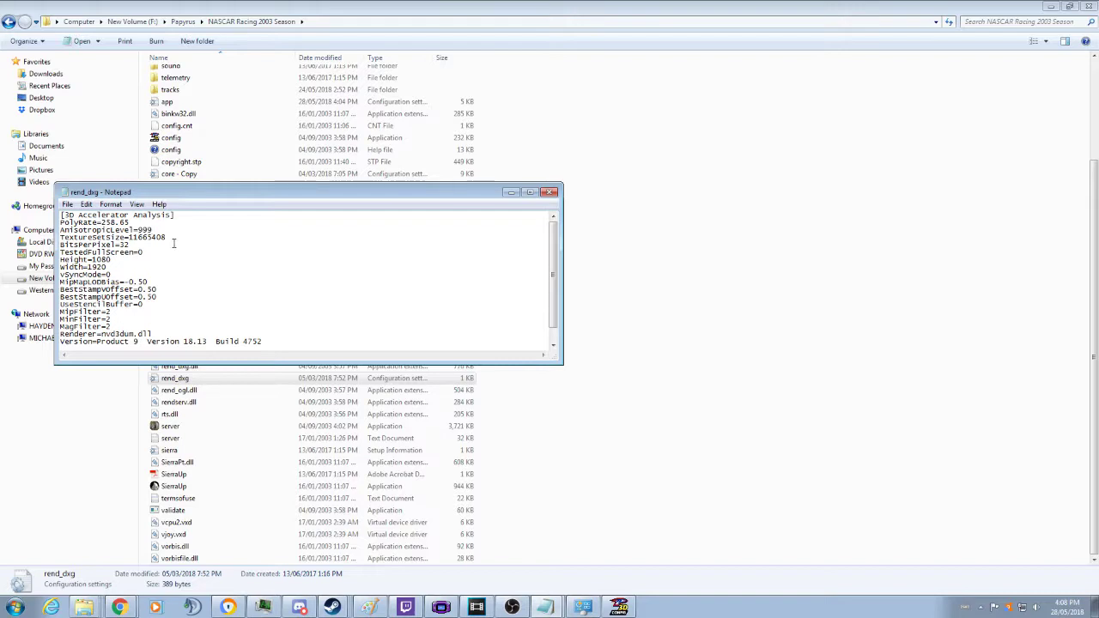
{"action": "left_click", "coordinate": [169, 238]}
{"action": "left_click_drag", "start_coordinate": [165, 238], "coordinate": [127, 239]}
{"action": "right_click", "coordinate": [154, 243]}
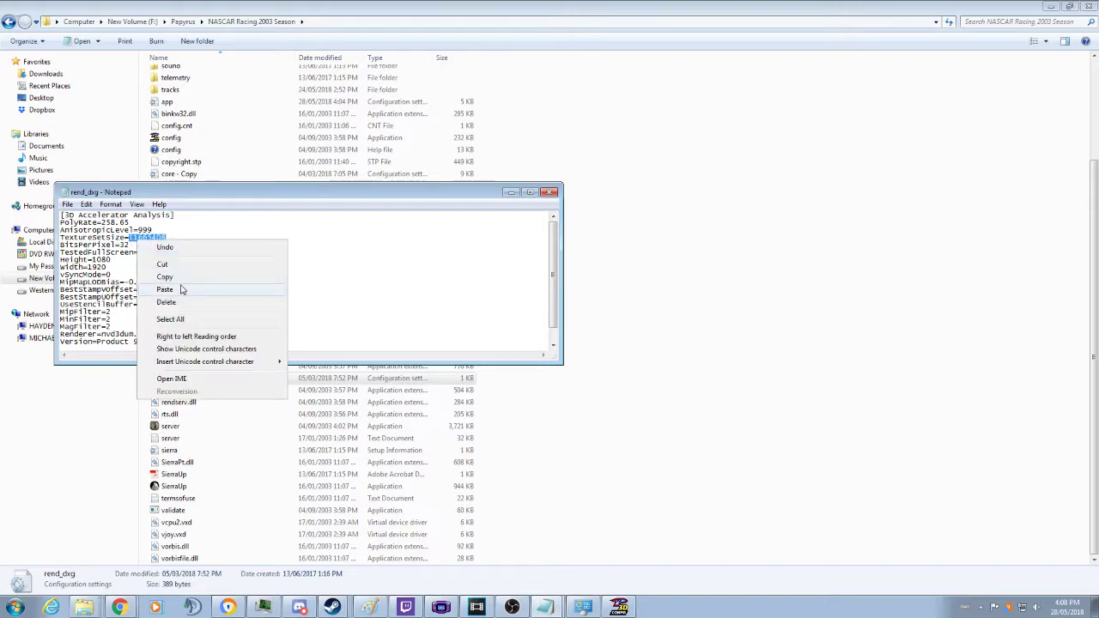
{"action": "left_click", "coordinate": [237, 286]}
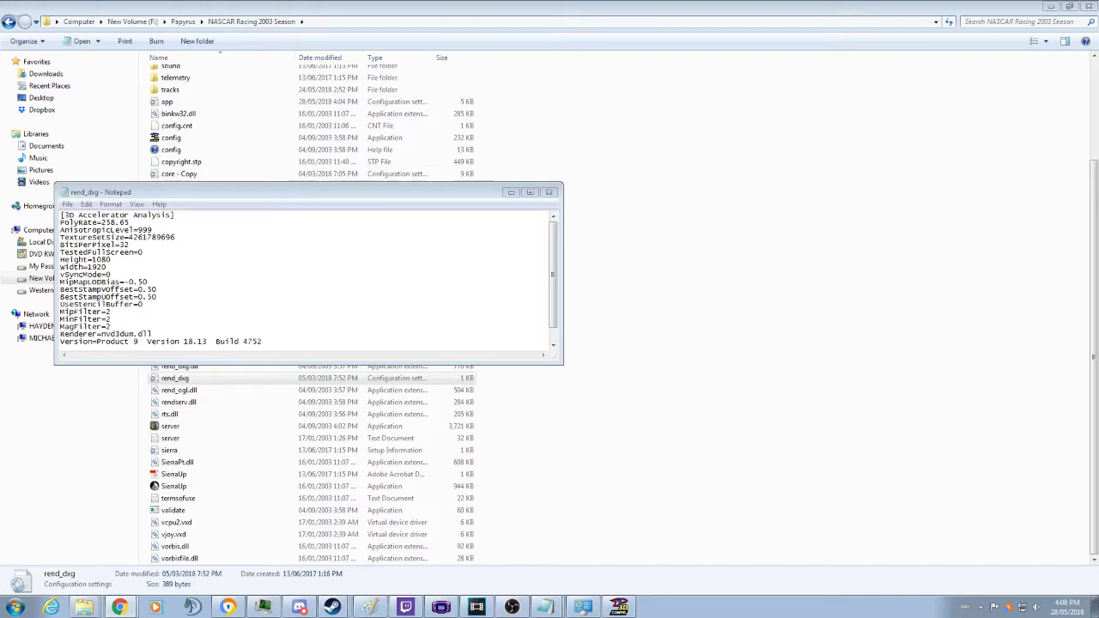
{"action": "left_click", "coordinate": [68, 204]}
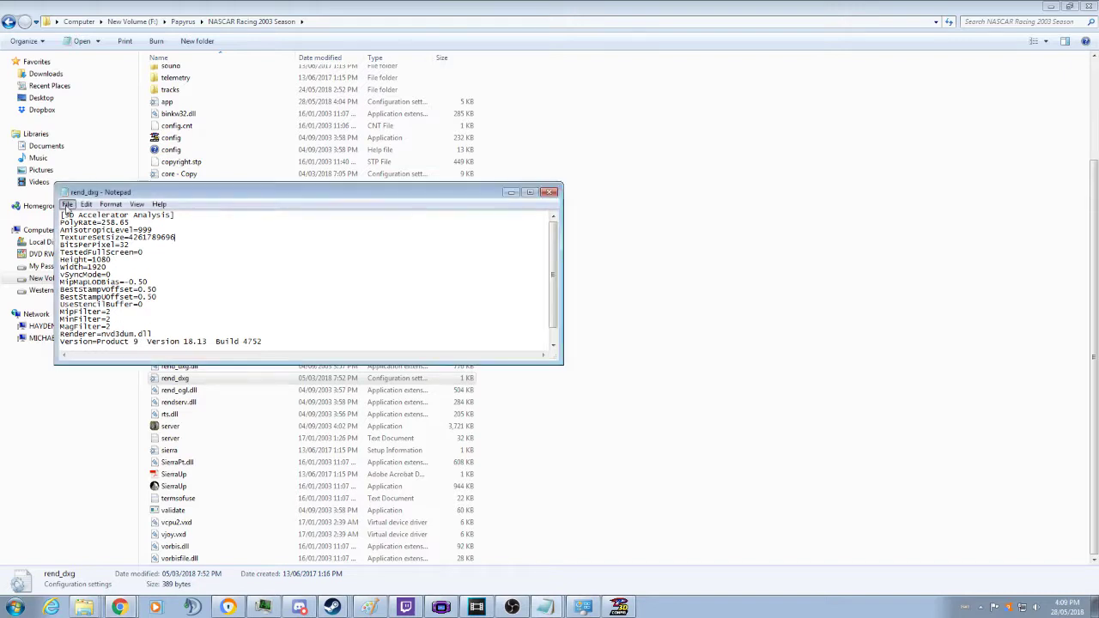
{"action": "left_click", "coordinate": [99, 247]}
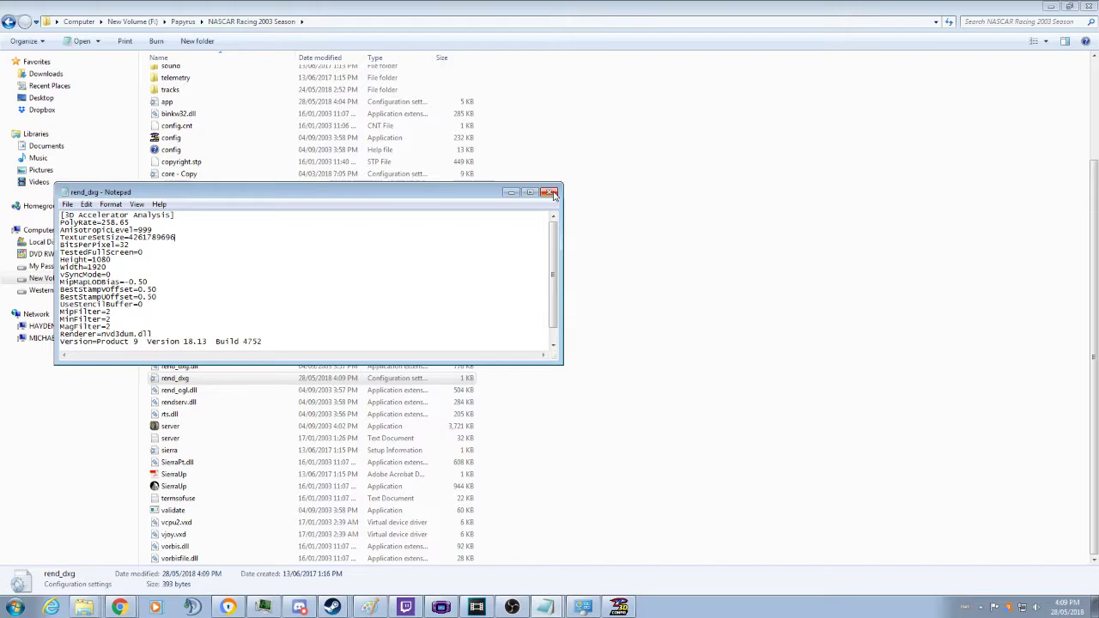
{"action": "left_click", "coordinate": [550, 192]}
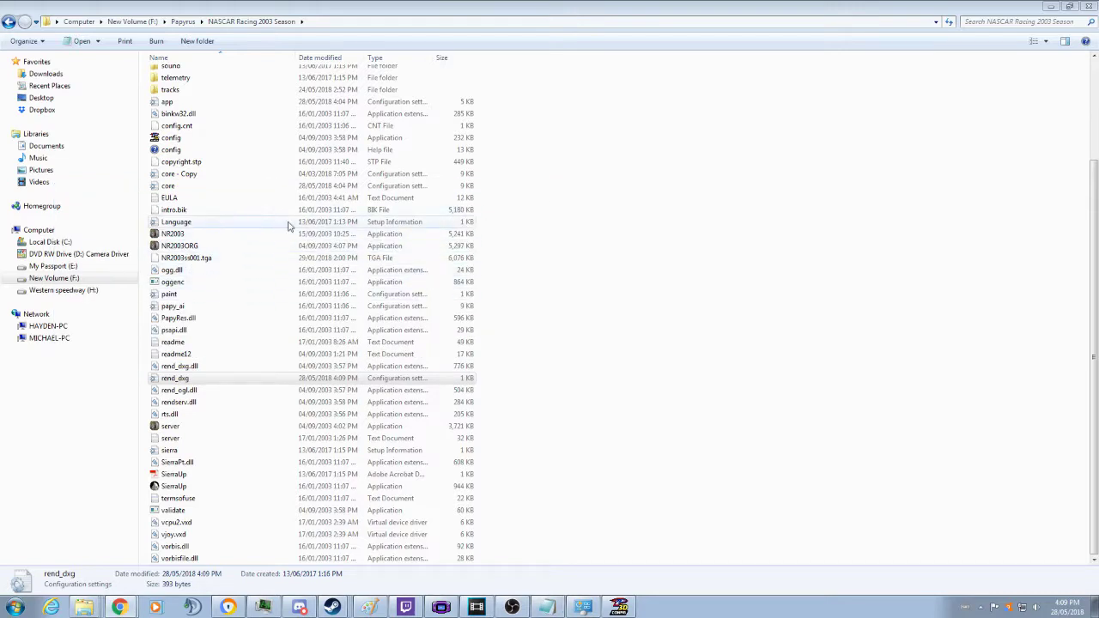
- Open the core configuration file, check the CacheSize entry under [FileLRUCache], and save and close the file
{"action": "double_click", "coordinate": [206, 186]}
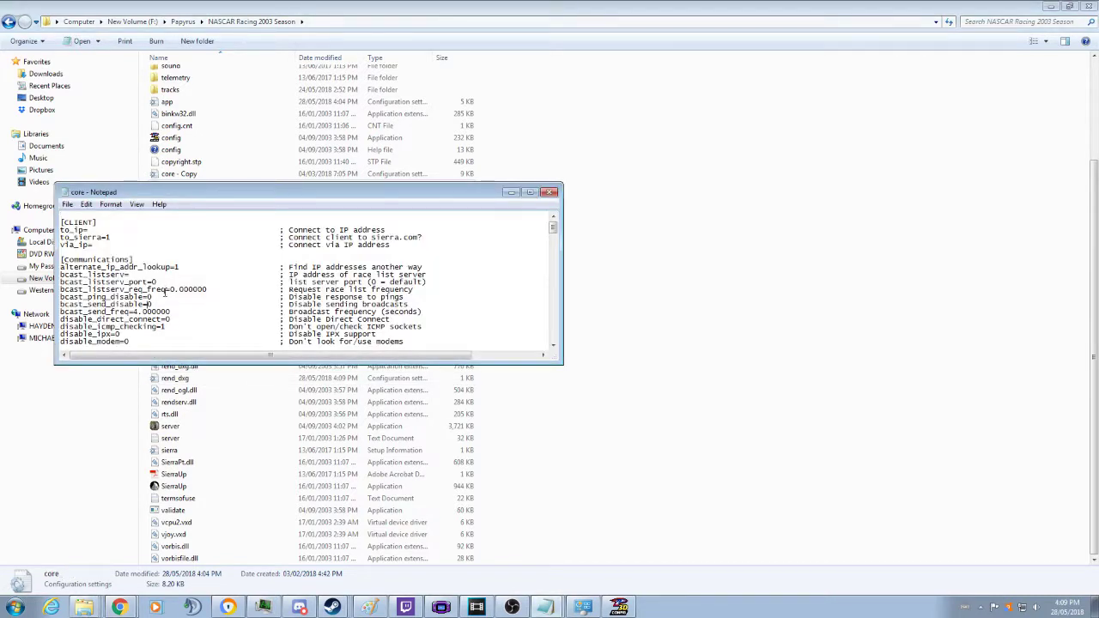
{"action": "scroll", "coordinate": [162, 296], "scroll_direction": "down", "scroll_amount": 15}
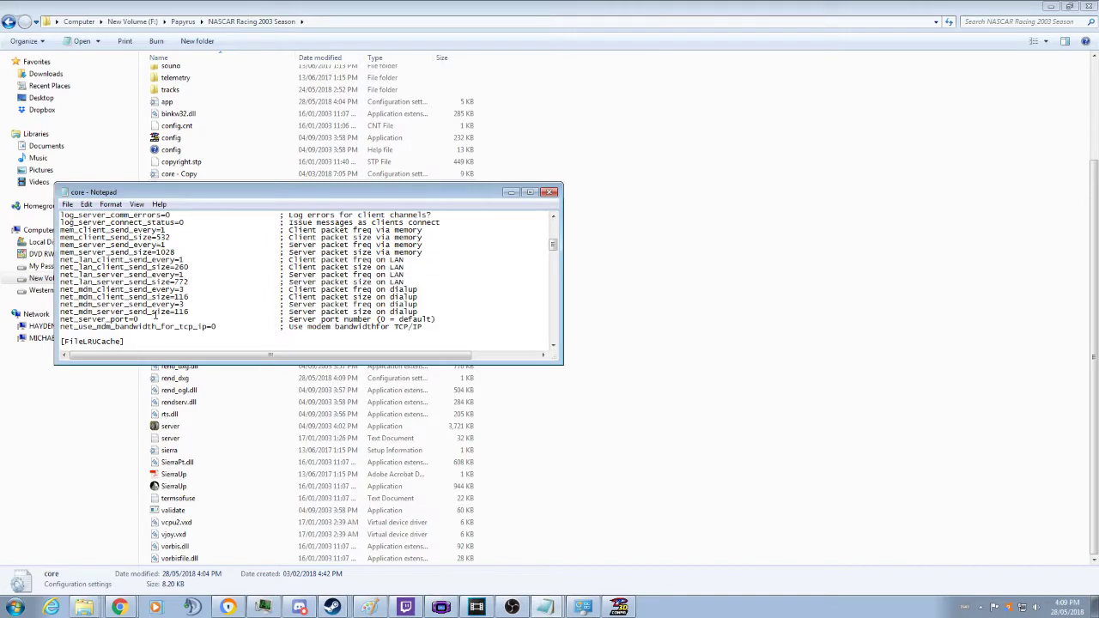
{"action": "scroll", "coordinate": [155, 318], "scroll_direction": "down", "scroll_amount": 2}
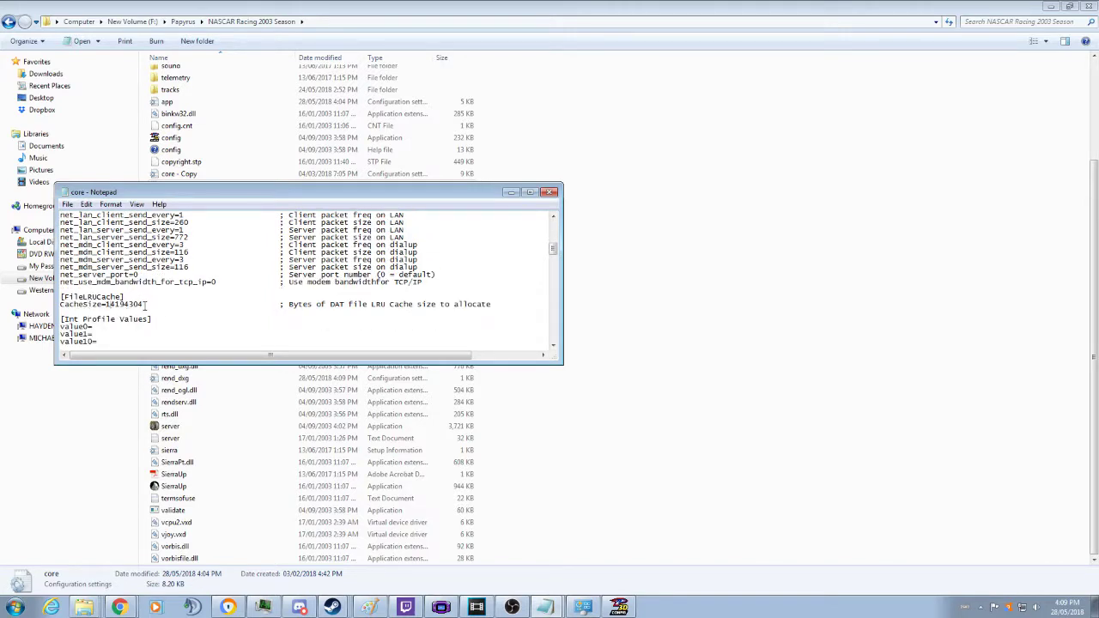
{"action": "left_click", "coordinate": [67, 204]}
{"action": "left_click", "coordinate": [99, 240]}
{"action": "left_click", "coordinate": [551, 191]}
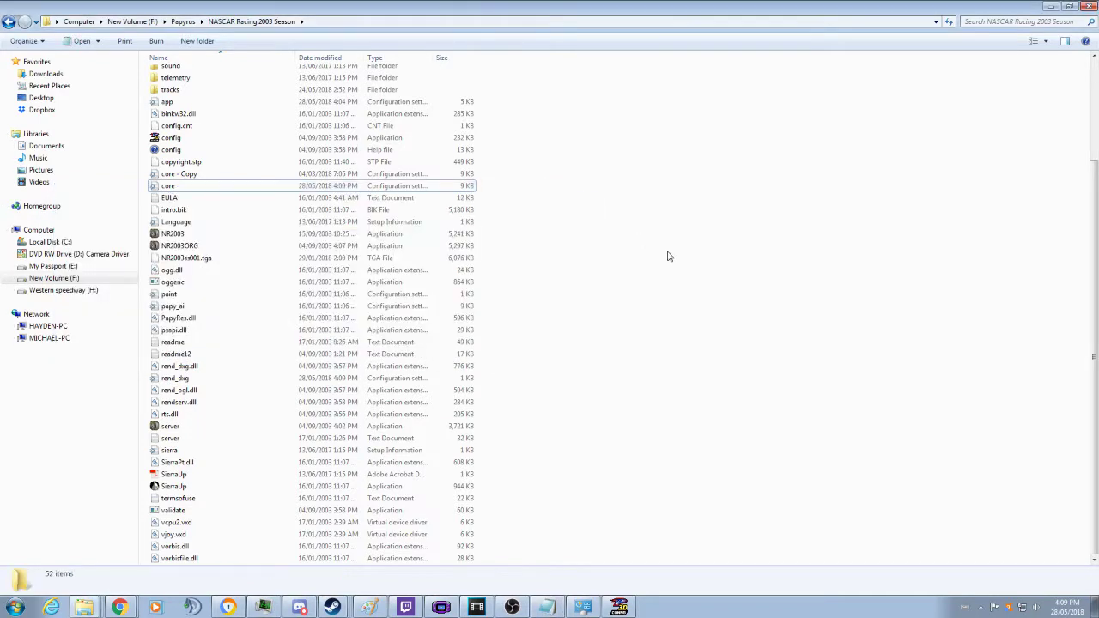
- Launch NASCAR Racing 2003 Season and enter the car in the Rally Track practice session, bringing up the in-car menu
{"action": "left_click", "coordinate": [15, 607]}
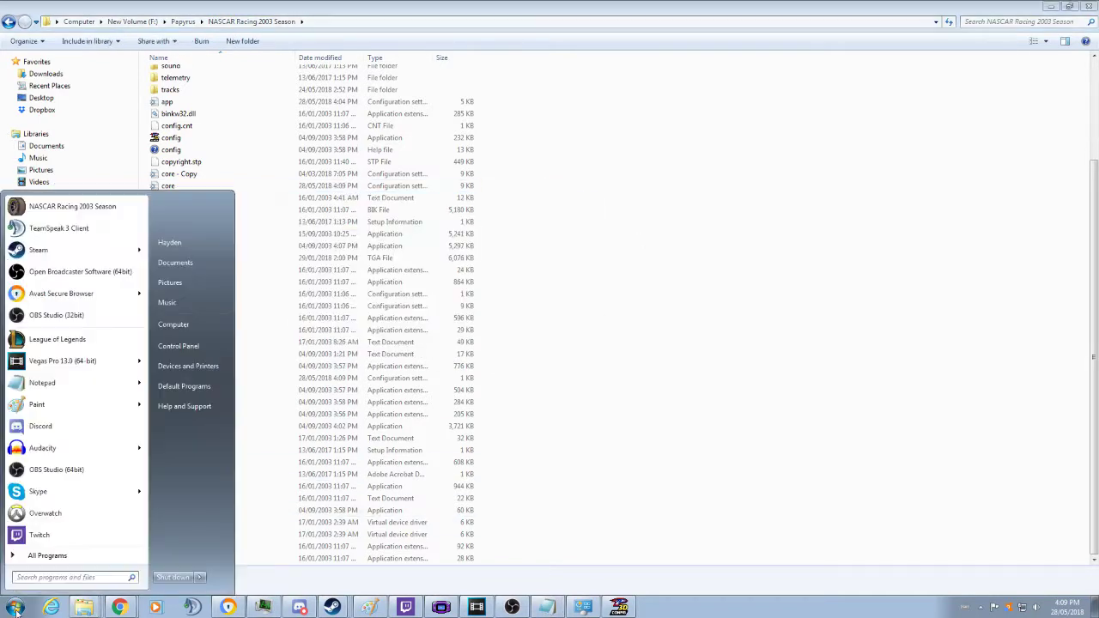
{"action": "left_click", "coordinate": [51, 210]}
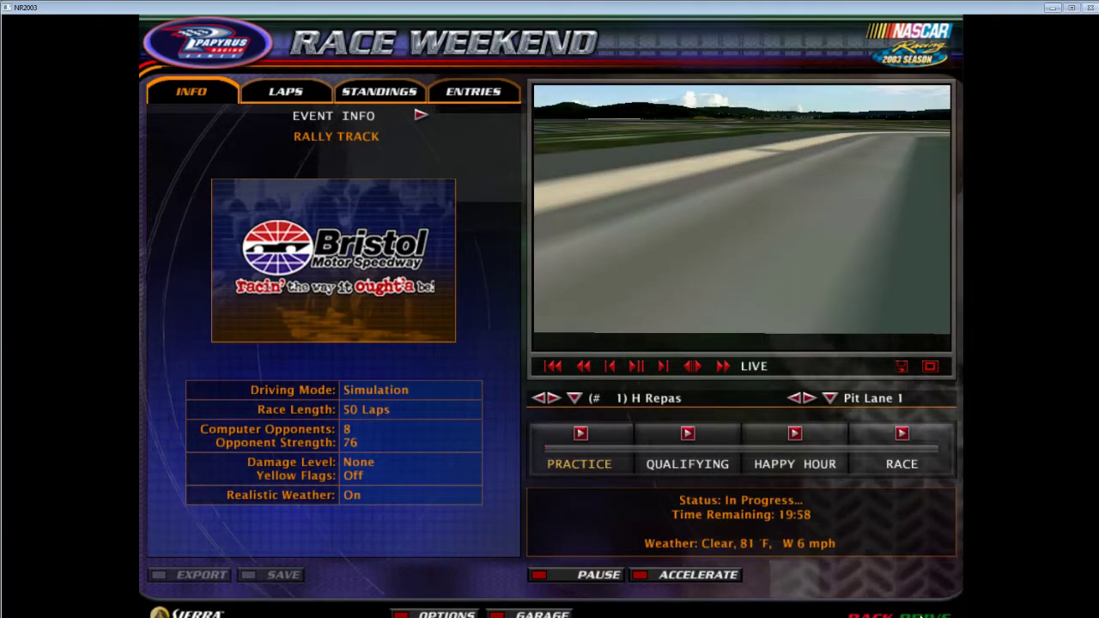
{"action": "left_click", "coordinate": [920, 615]}
{"action": "key", "text": "Escape"}
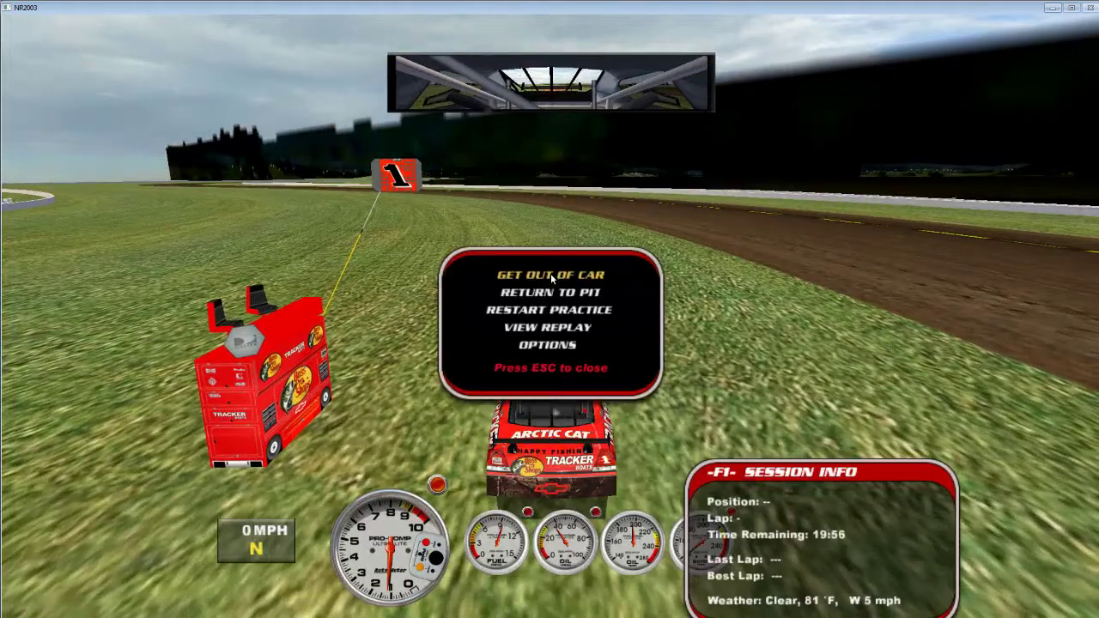